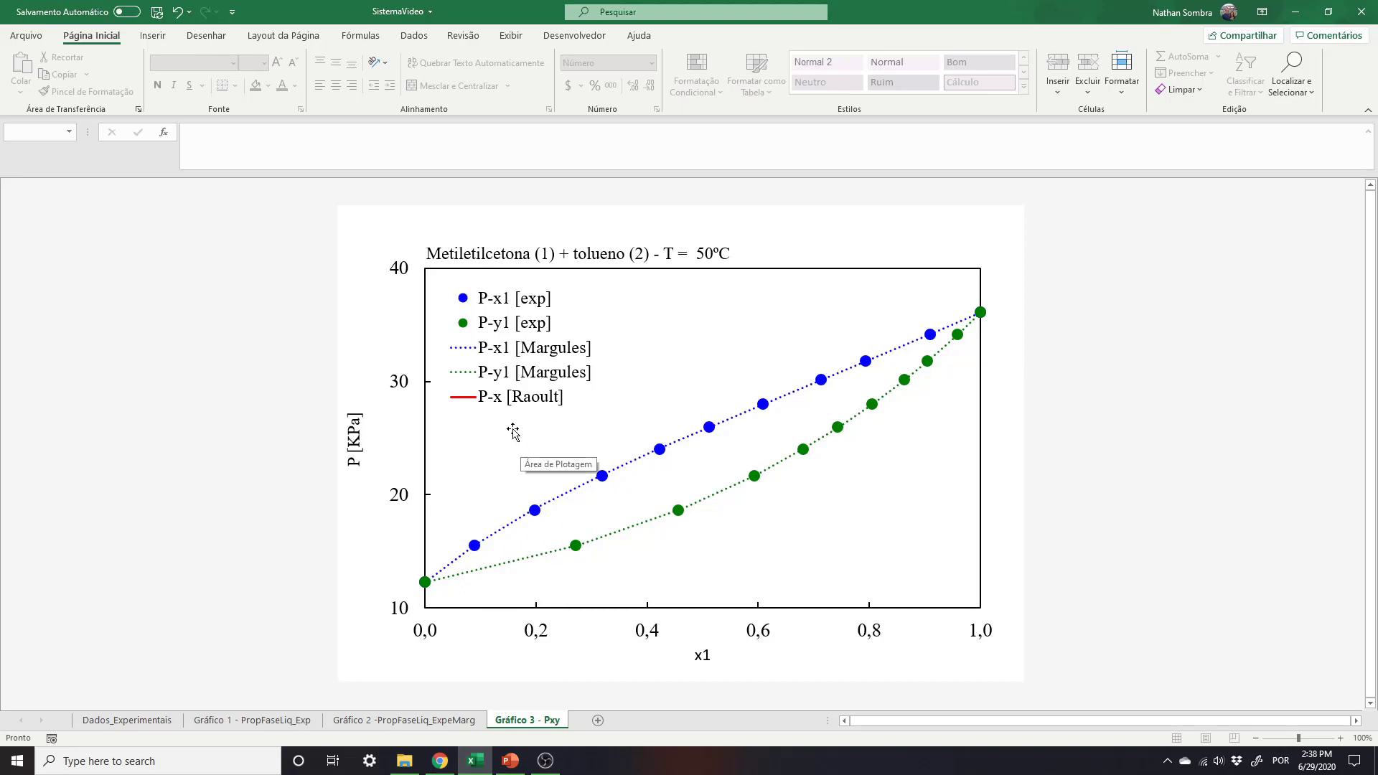
# Label column R of the ELV calculations "Raoult" in cell R3 of the Dados_Experimentais sheet.
pyautogui.click(127, 720)
pyautogui.click(851, 240)
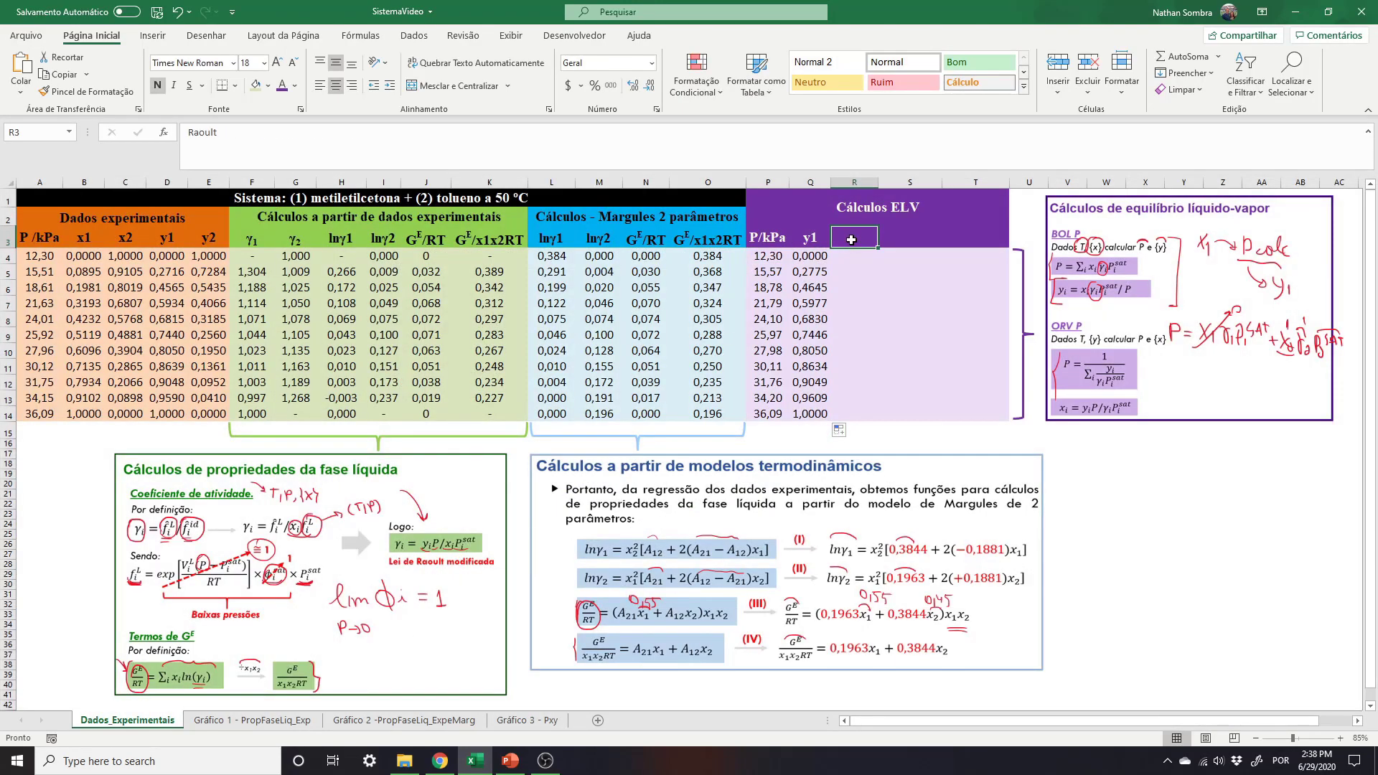
pyautogui.write('Raoult')
pyautogui.press('Return')
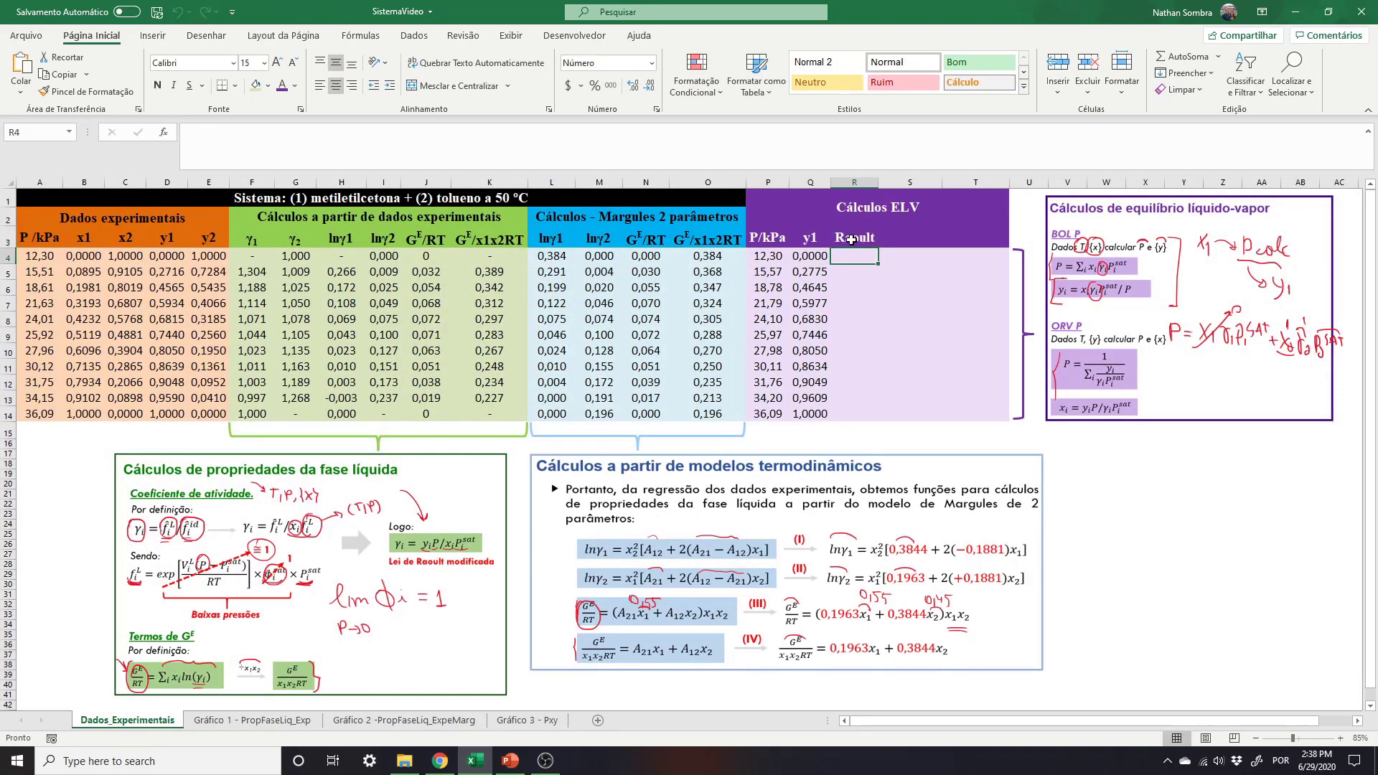
# Handwrite the Raoult's law equation P = Σ xi Pi sat in red ink below the existing equation in the equilibrium notes.
pyautogui.moveTo(1161, 373); pyautogui.dragTo(1161, 397)
pyautogui.moveTo(1159, 374)
pyautogui.mouseDown()
pyautogui.moveTo(1162, 389)
pyautogui.moveTo(1184, 389)
pyautogui.mouseUp()
pyautogui.moveTo(1177, 394)
pyautogui.mouseDown()
pyautogui.moveTo(1207, 405)
pyautogui.moveTo(1213, 385)
pyautogui.mouseUp()
pyautogui.moveTo(1216, 383); pyautogui.dragTo(1239, 393)
pyautogui.moveTo(1256, 384)
pyautogui.mouseDown()
pyautogui.moveTo(1251, 400)
pyautogui.moveTo(1279, 396)
pyautogui.mouseUp()
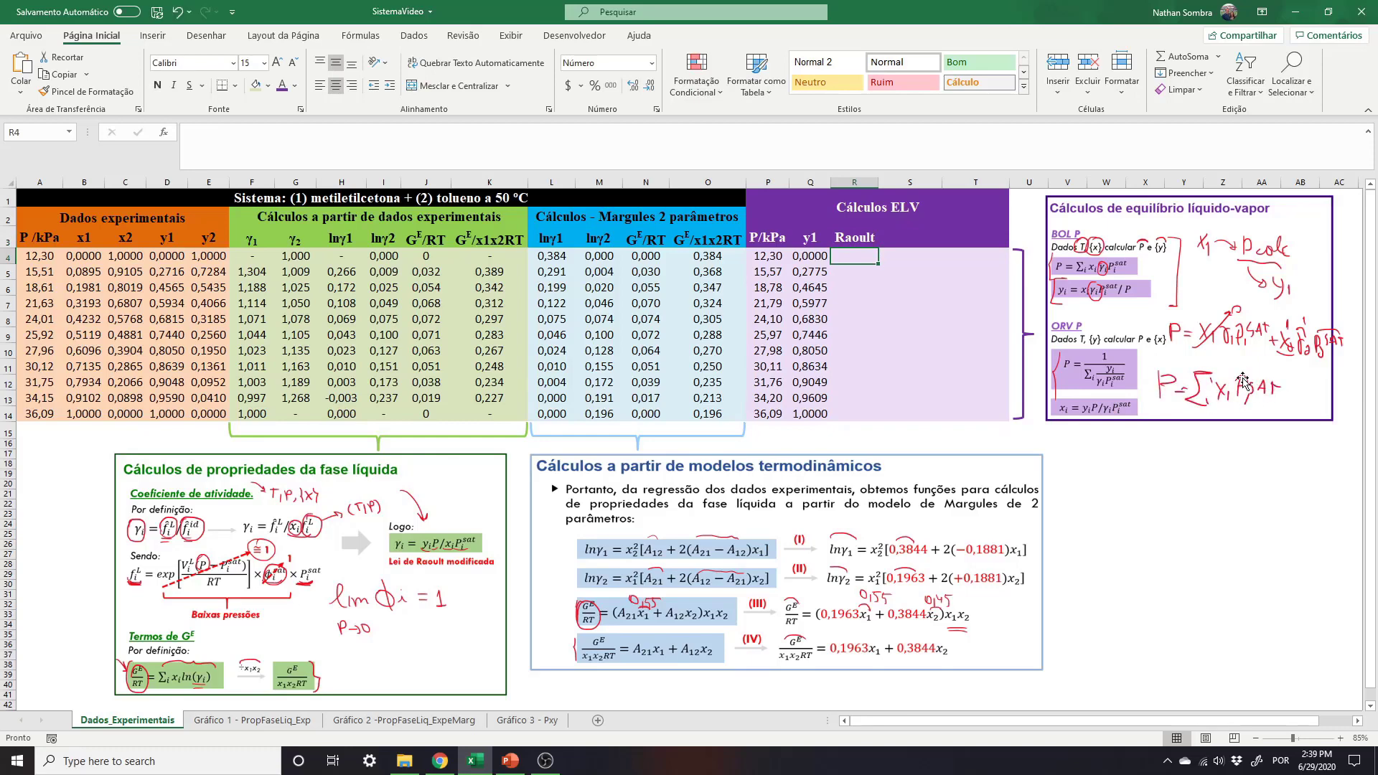
# Calculate the Raoult pressure in R4 with =B4*$A$14+C4*$A$4 and fill the formula down to R14.
pyautogui.write('=')
pyautogui.click(92, 258)
pyautogui.write('*')
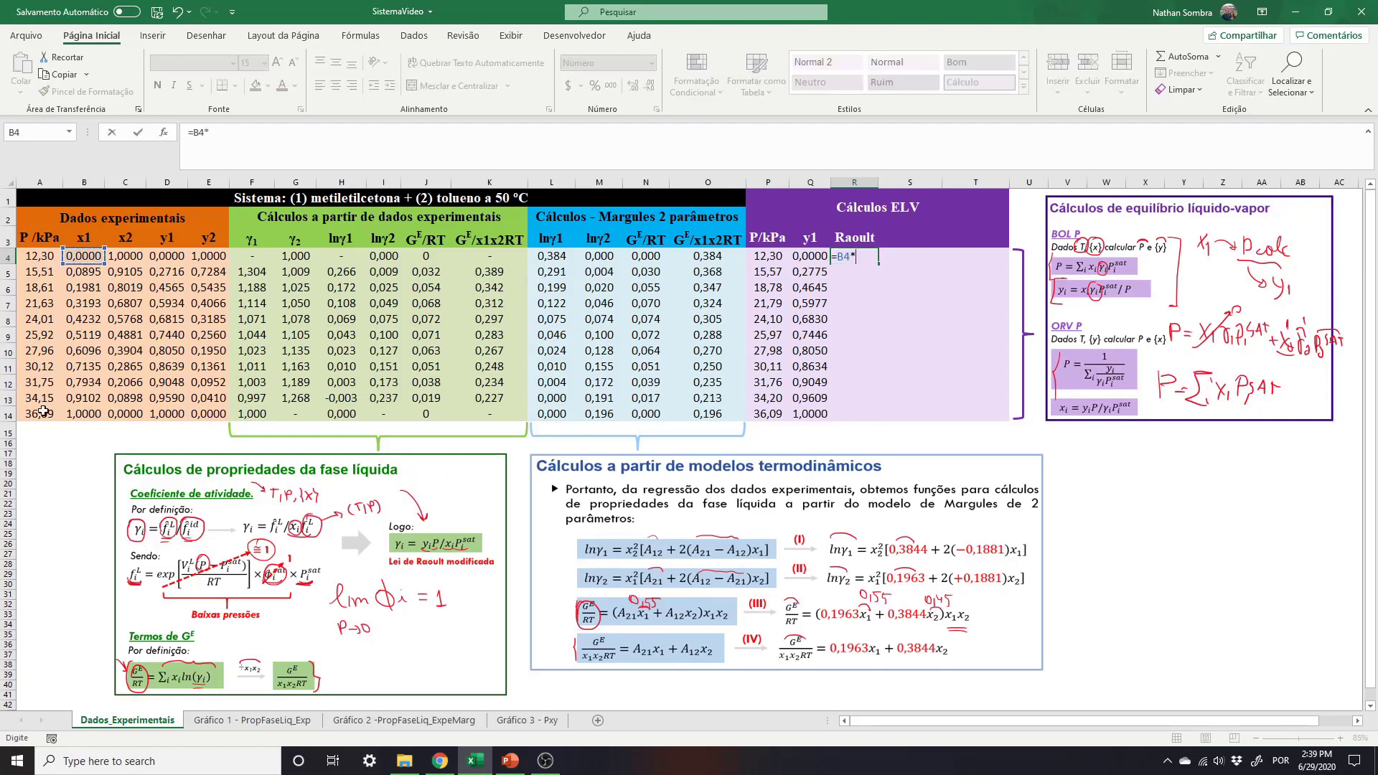
pyautogui.click(40, 414)
pyautogui.press('F4')
pyautogui.write('+')
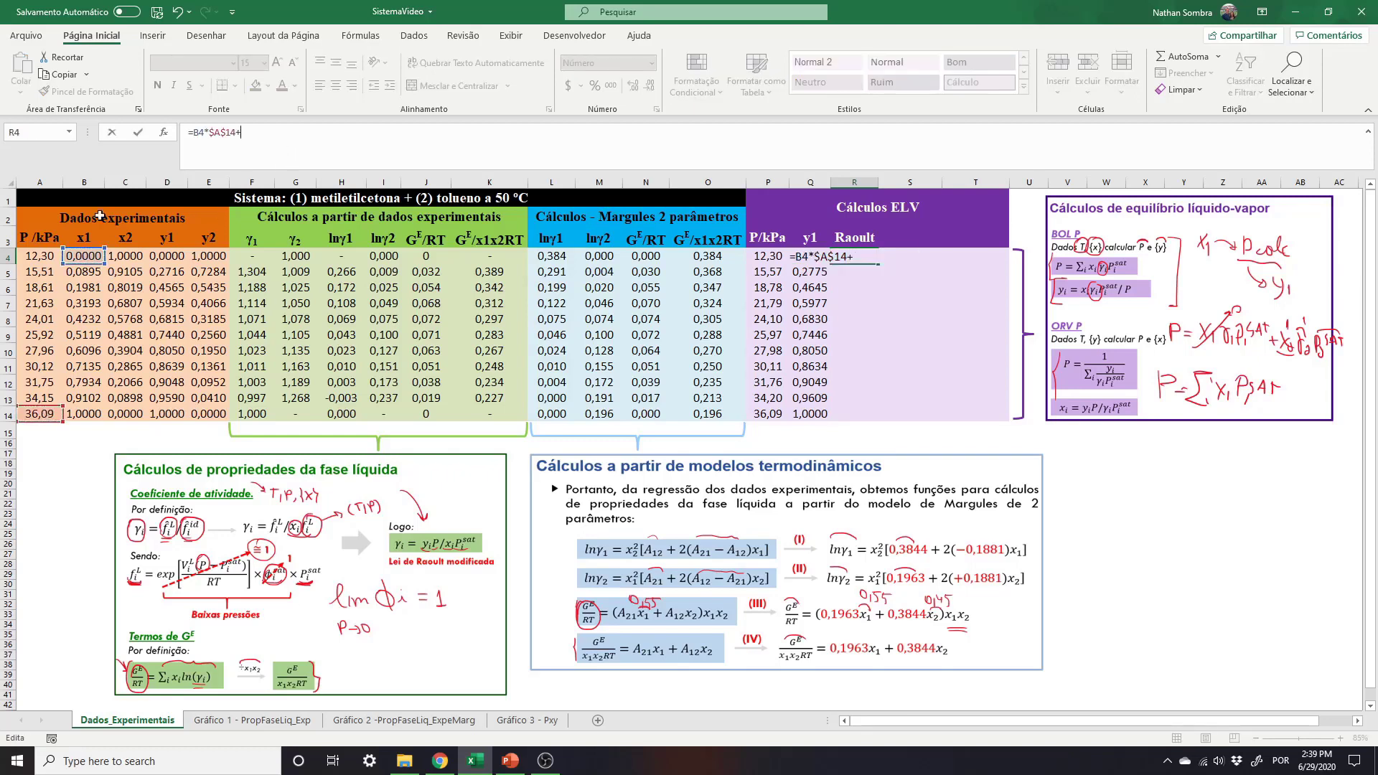
pyautogui.click(125, 256)
pyautogui.write('*')
pyautogui.click(37, 257)
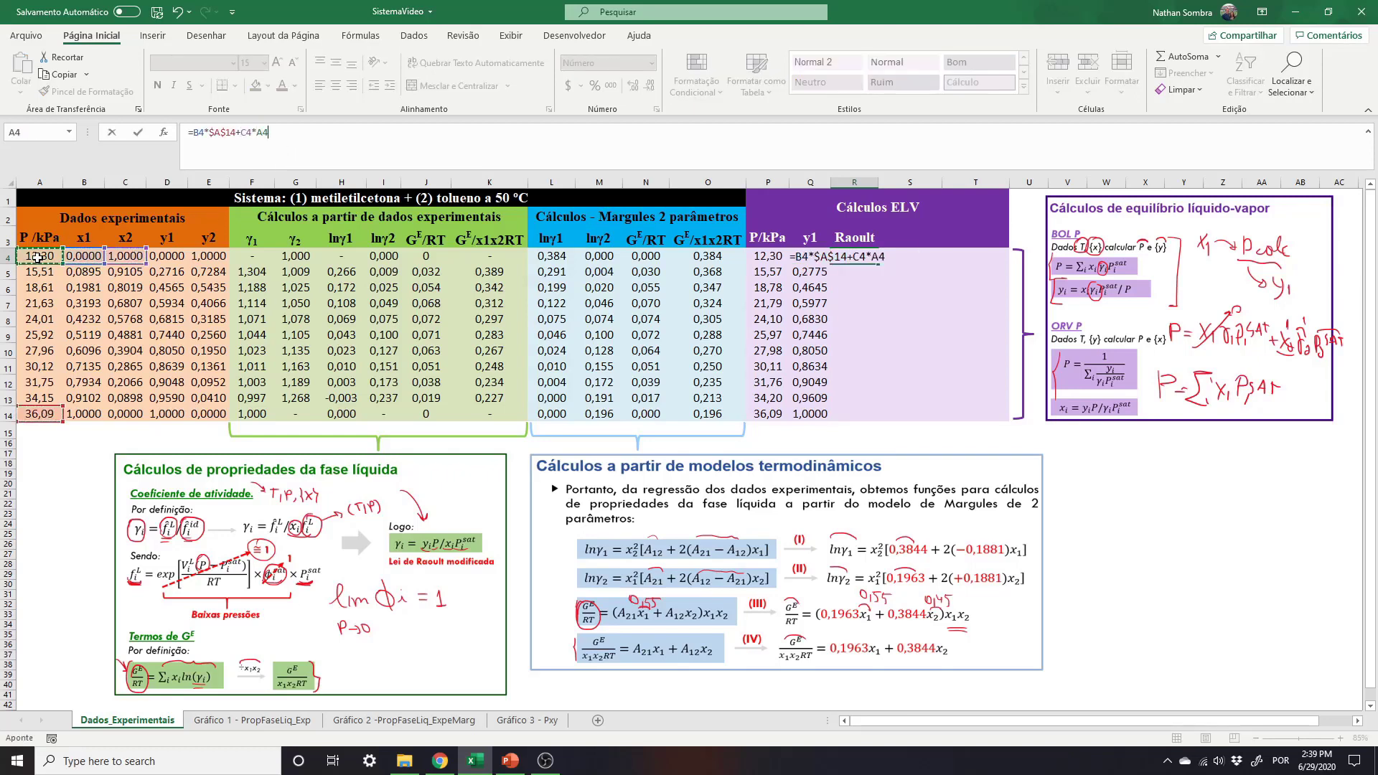
pyautogui.press('F4')
pyautogui.press('Return')
pyautogui.click(854, 256)
pyautogui.moveTo(877, 263); pyautogui.dragTo(882, 414)
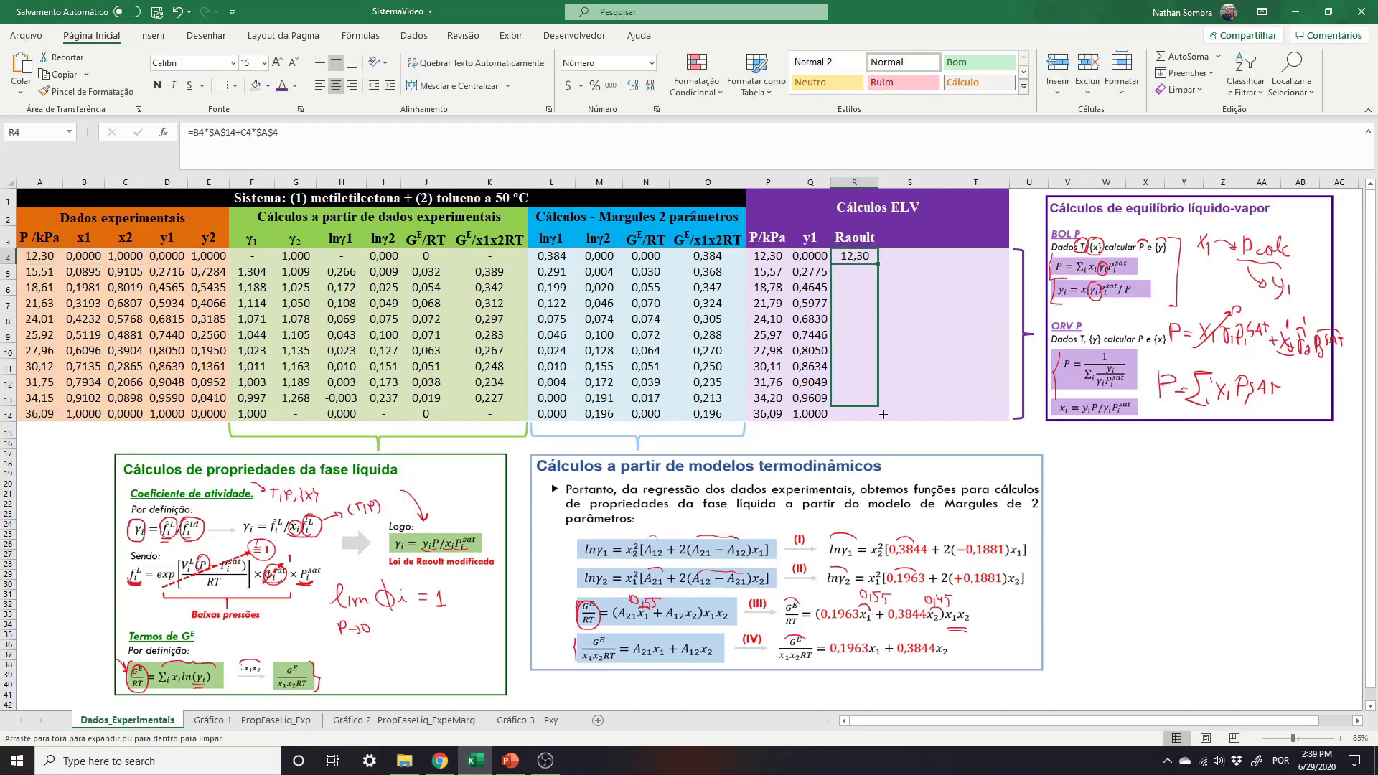
# Highlight the x1 and Raoult pressure data, and compare the Raoult line with the other curves in Gráfico 3 - Pxy.
pyautogui.moveTo(83, 257); pyautogui.dragTo(84, 414)
pyautogui.keyDown('ctrl'); pyautogui.moveTo(854, 257); pyautogui.dragTo(854, 414); pyautogui.keyUp('ctrl')
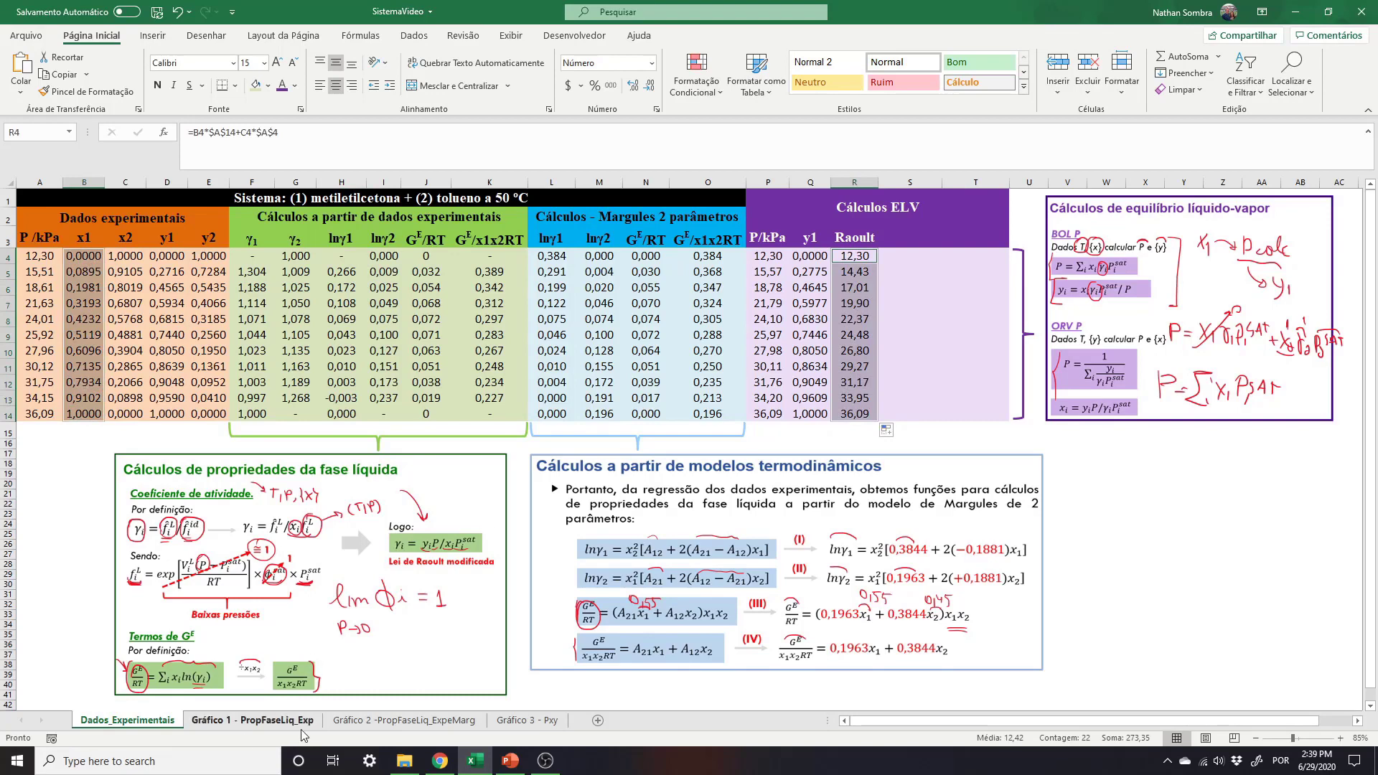
pyautogui.click(527, 720)
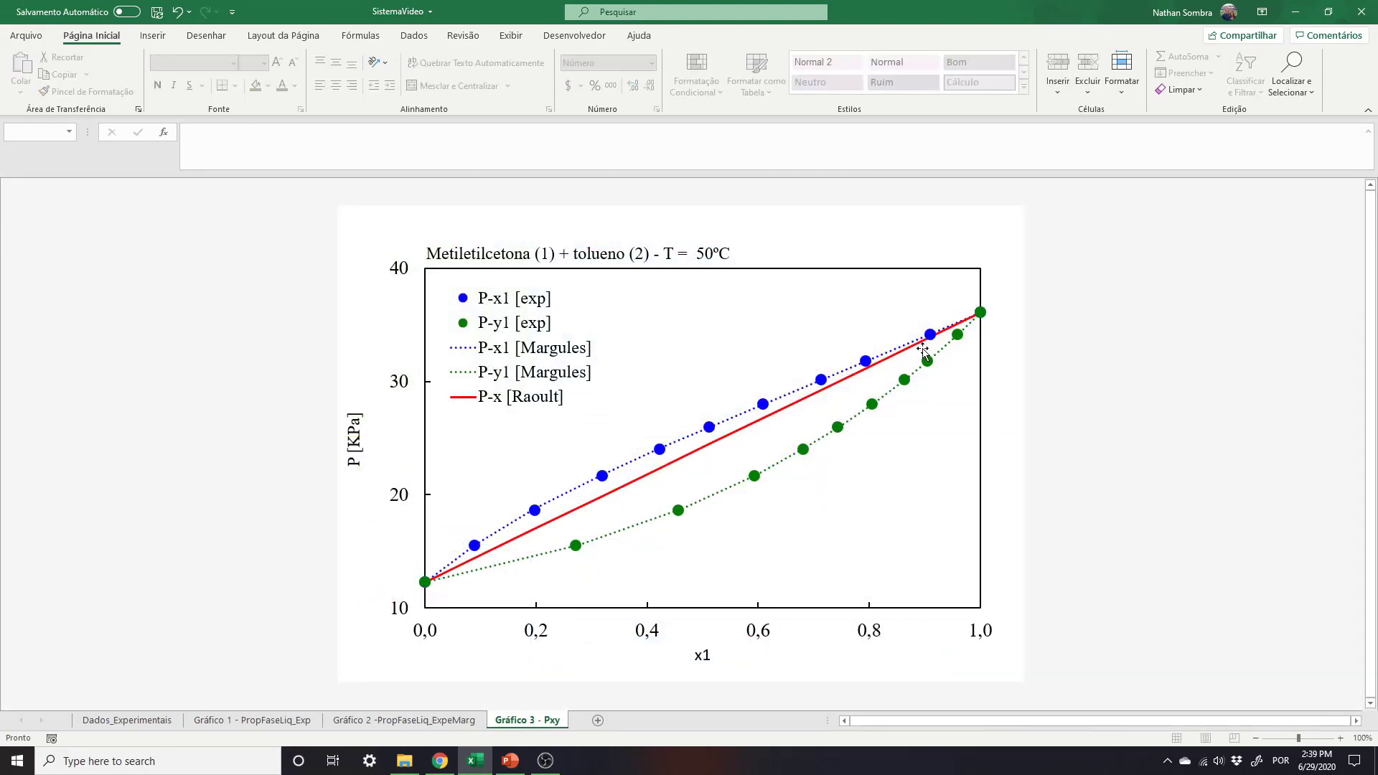
pyautogui.moveTo(959, 325)
pyautogui.moveTo(477, 564)
pyautogui.click(438, 722)
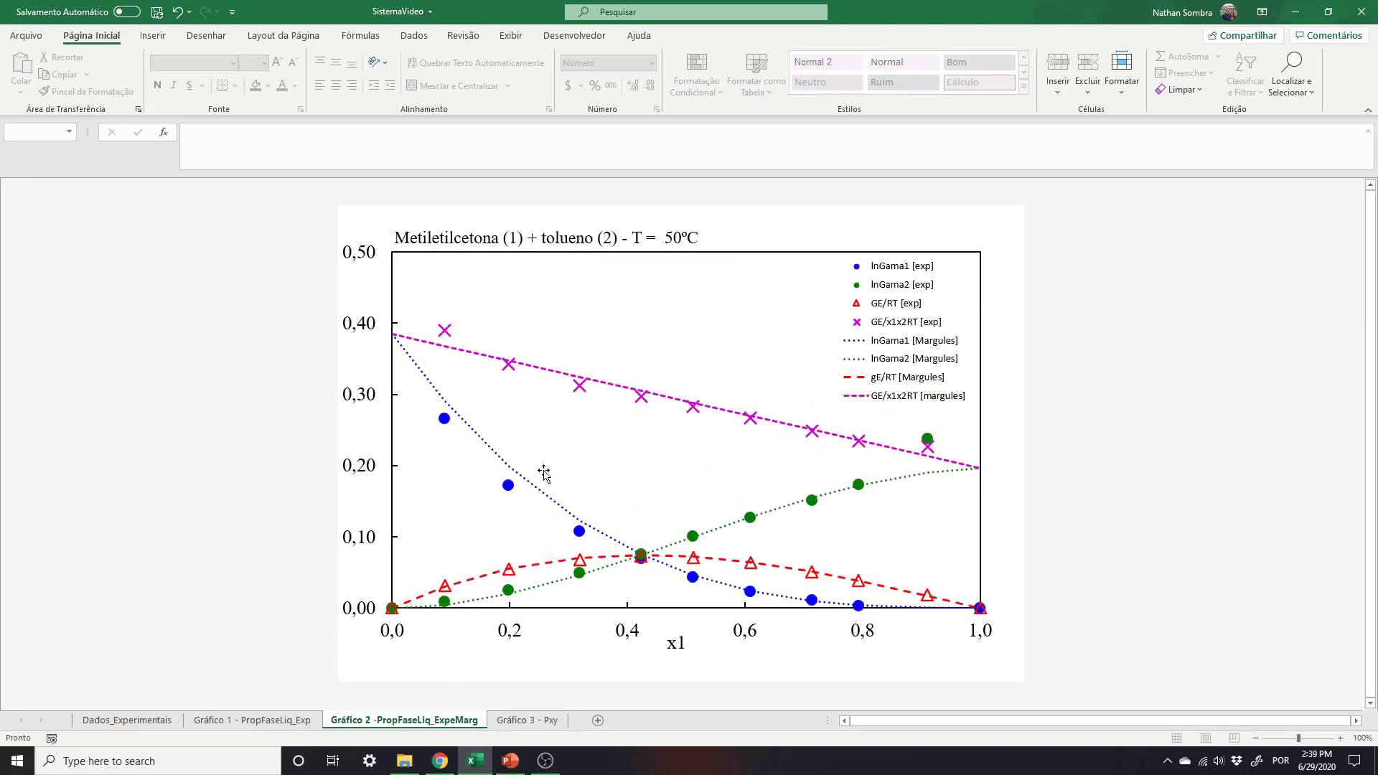
pyautogui.click(524, 723)
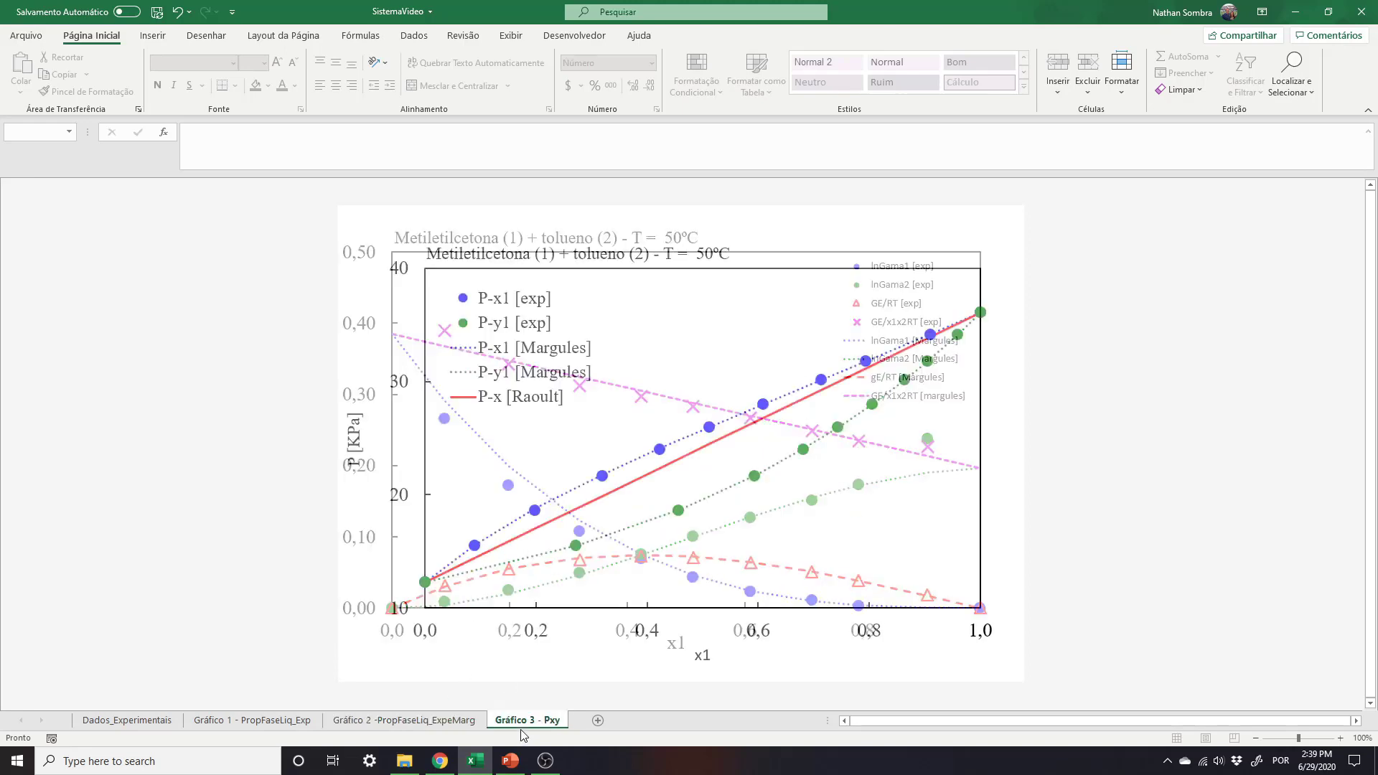
# Examine the Dados_Experimentais sheet, comparing experimental pressures in A4:A7 row by row with the Margules pressures in P4:P7.
pyautogui.click(127, 720)
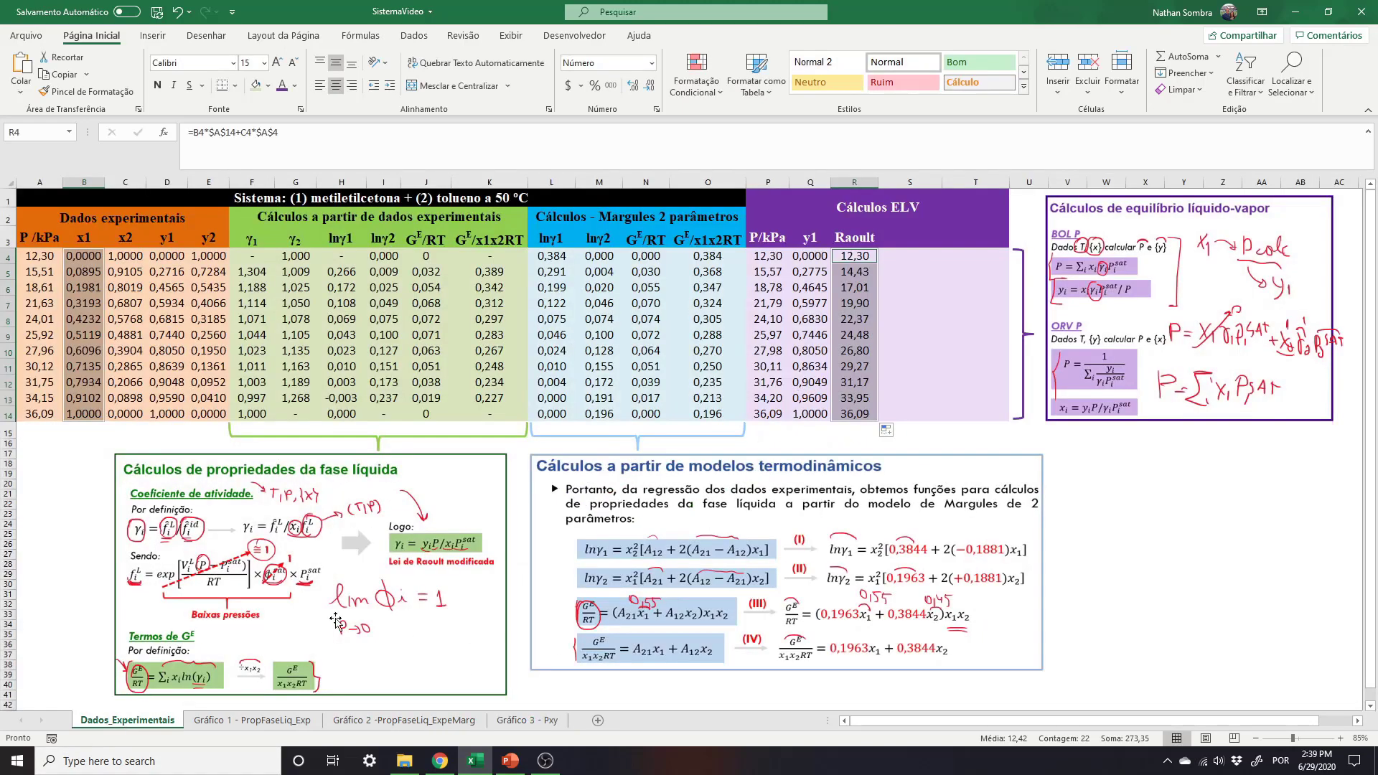
pyautogui.click(905, 258)
pyautogui.click(858, 258)
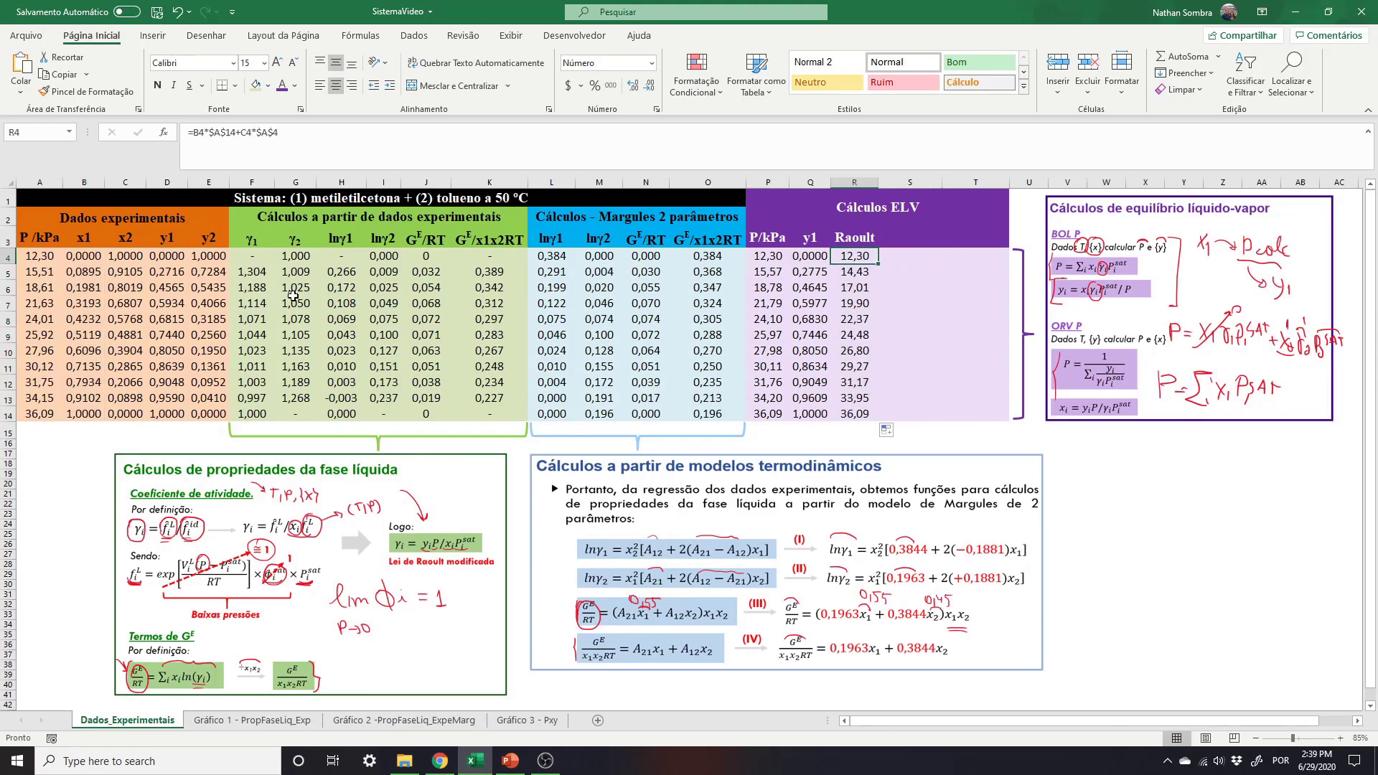
pyautogui.click(764, 258)
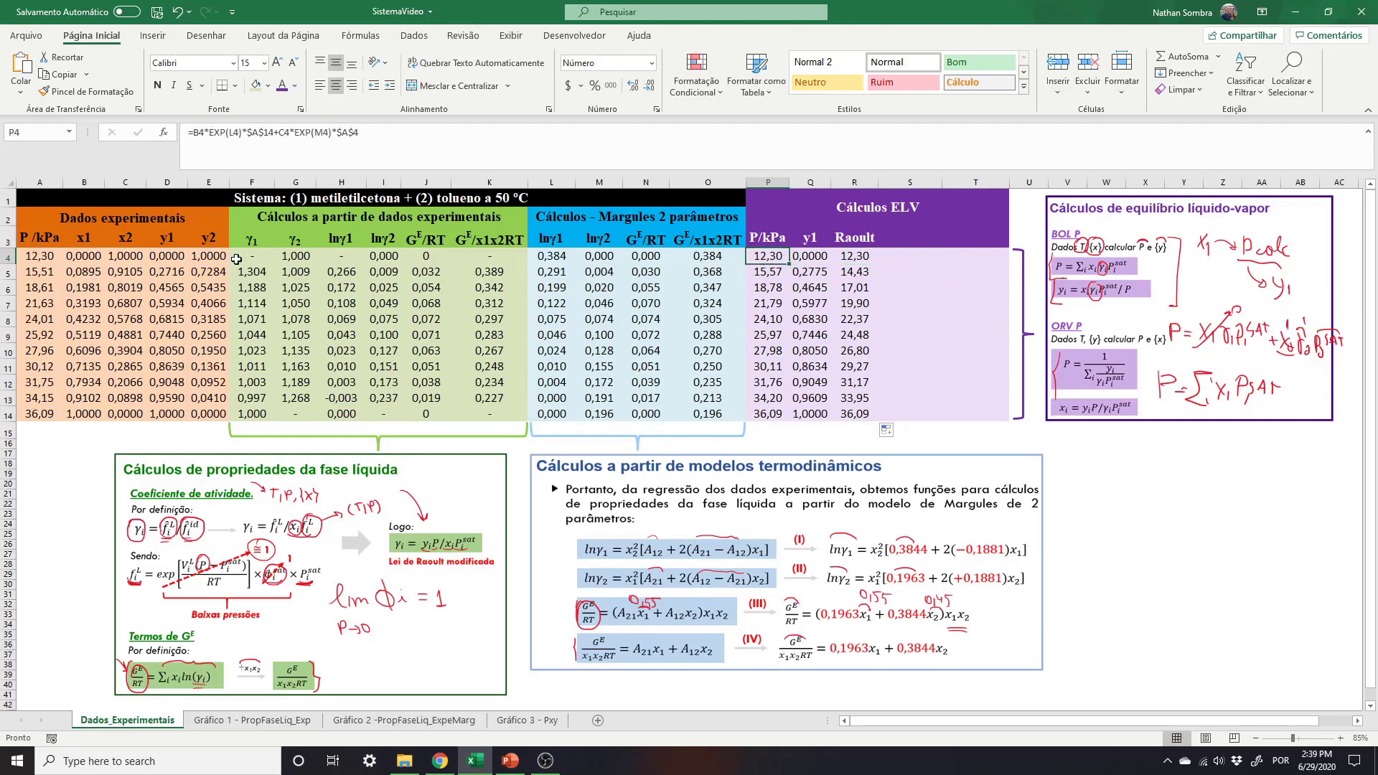
pyautogui.keyDown('ctrl'); pyautogui.click(33, 258); pyautogui.keyUp('ctrl')
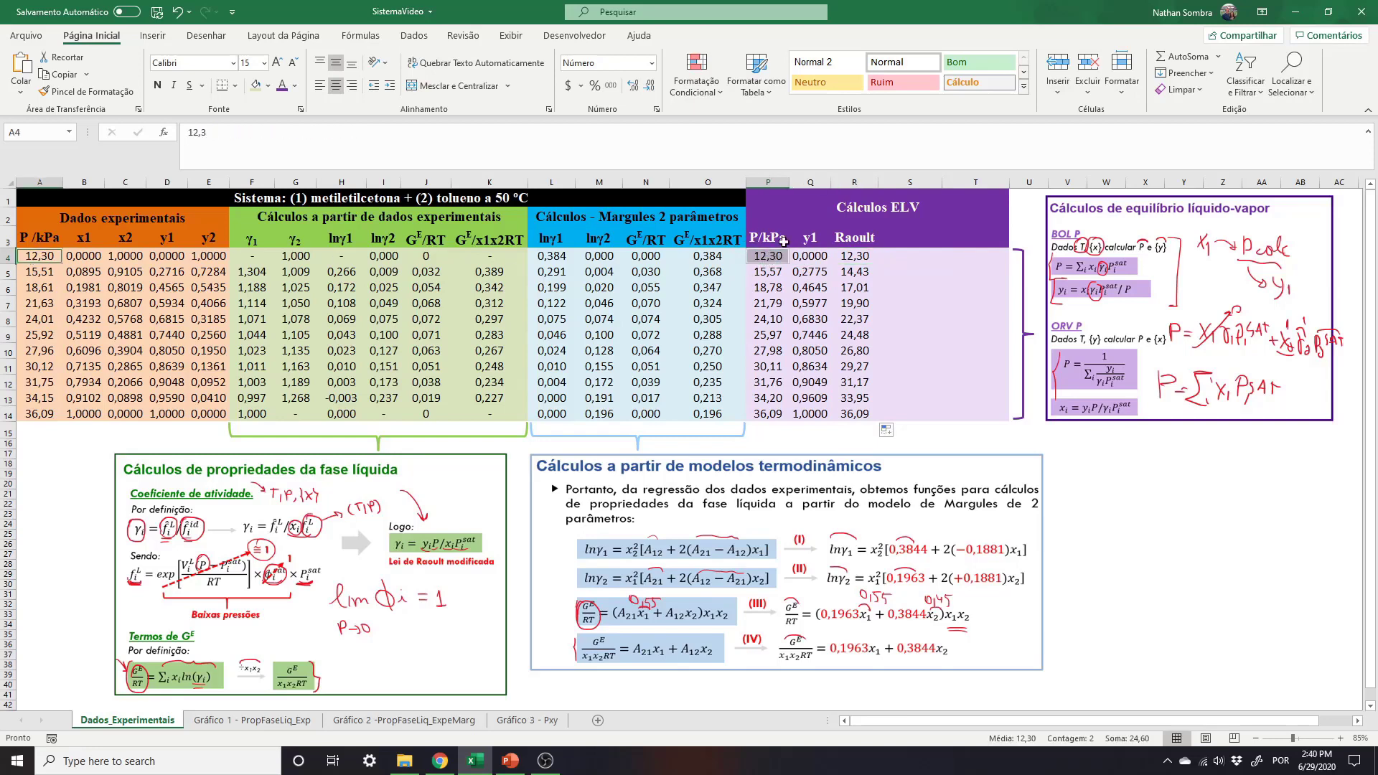
pyautogui.click(36, 275)
pyautogui.click(767, 269)
pyautogui.click(50, 287)
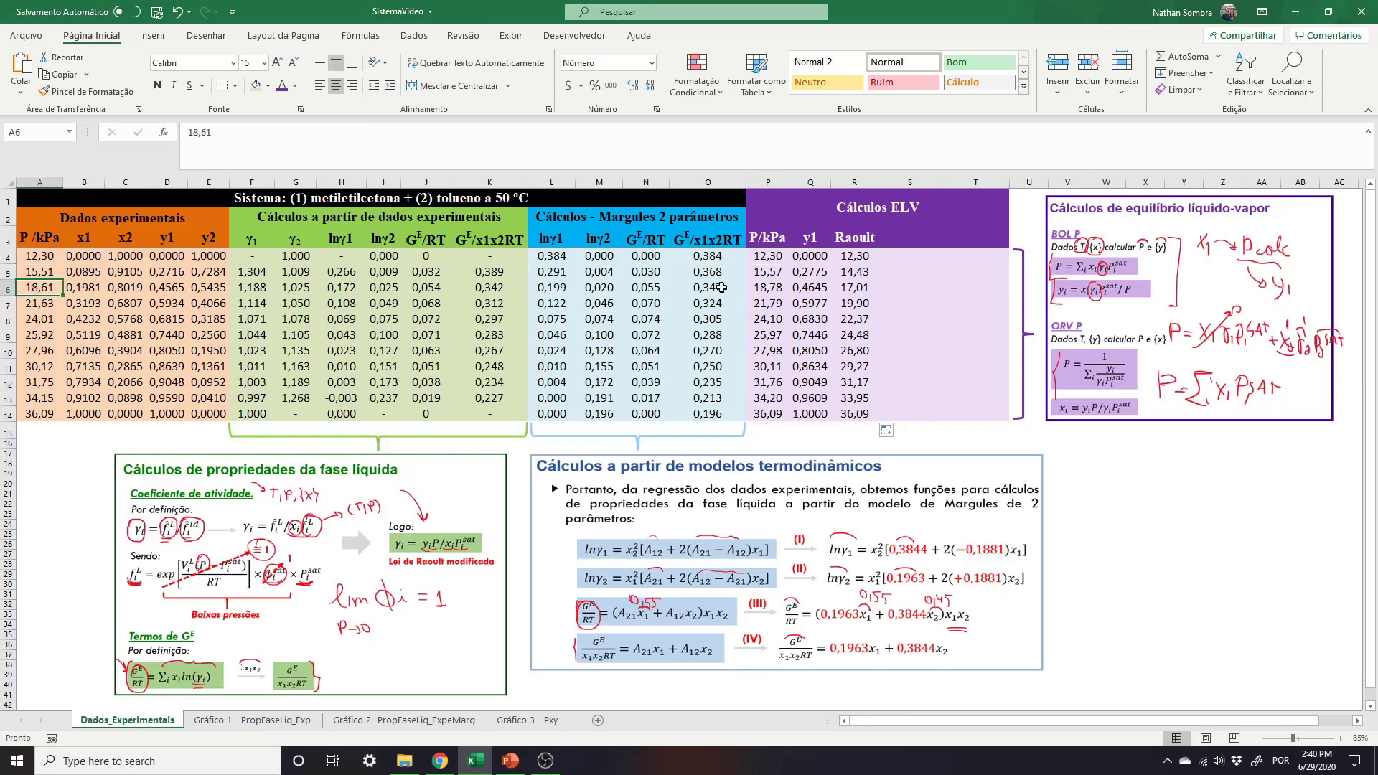
pyautogui.click(759, 286)
pyautogui.click(50, 302)
pyautogui.click(772, 302)
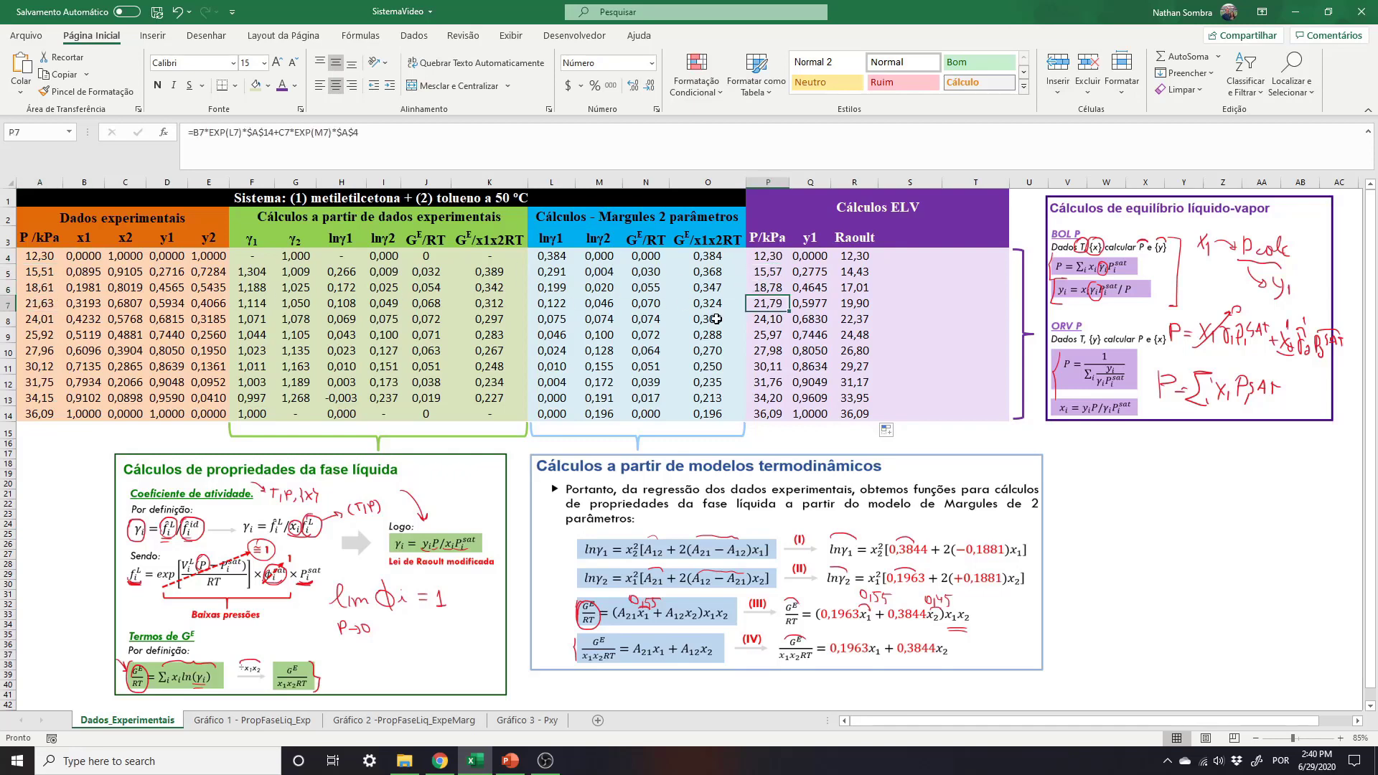
# Label cell S3 "ΔPrel (%)" and highlight the calculated and experimental pressure columns.
pyautogui.click(895, 240)
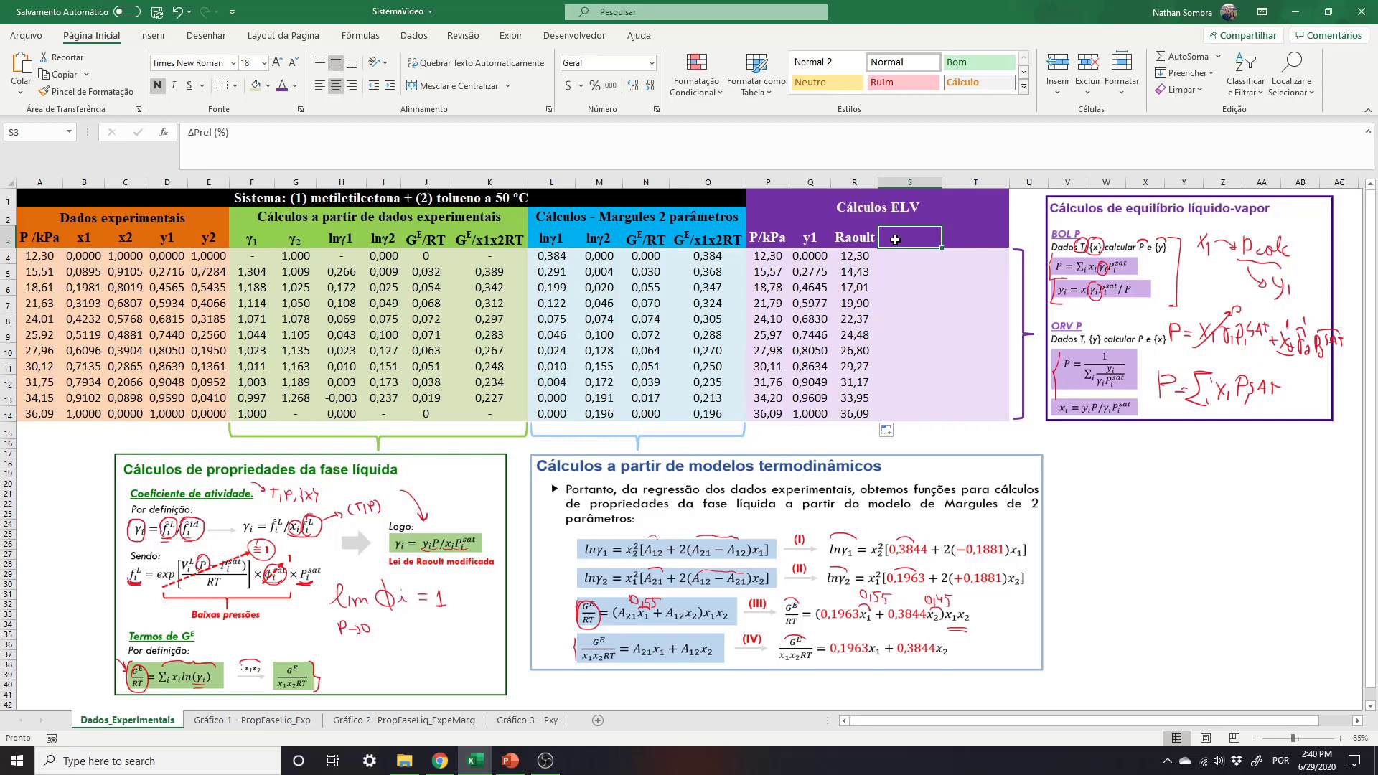
pyautogui.click(914, 255)
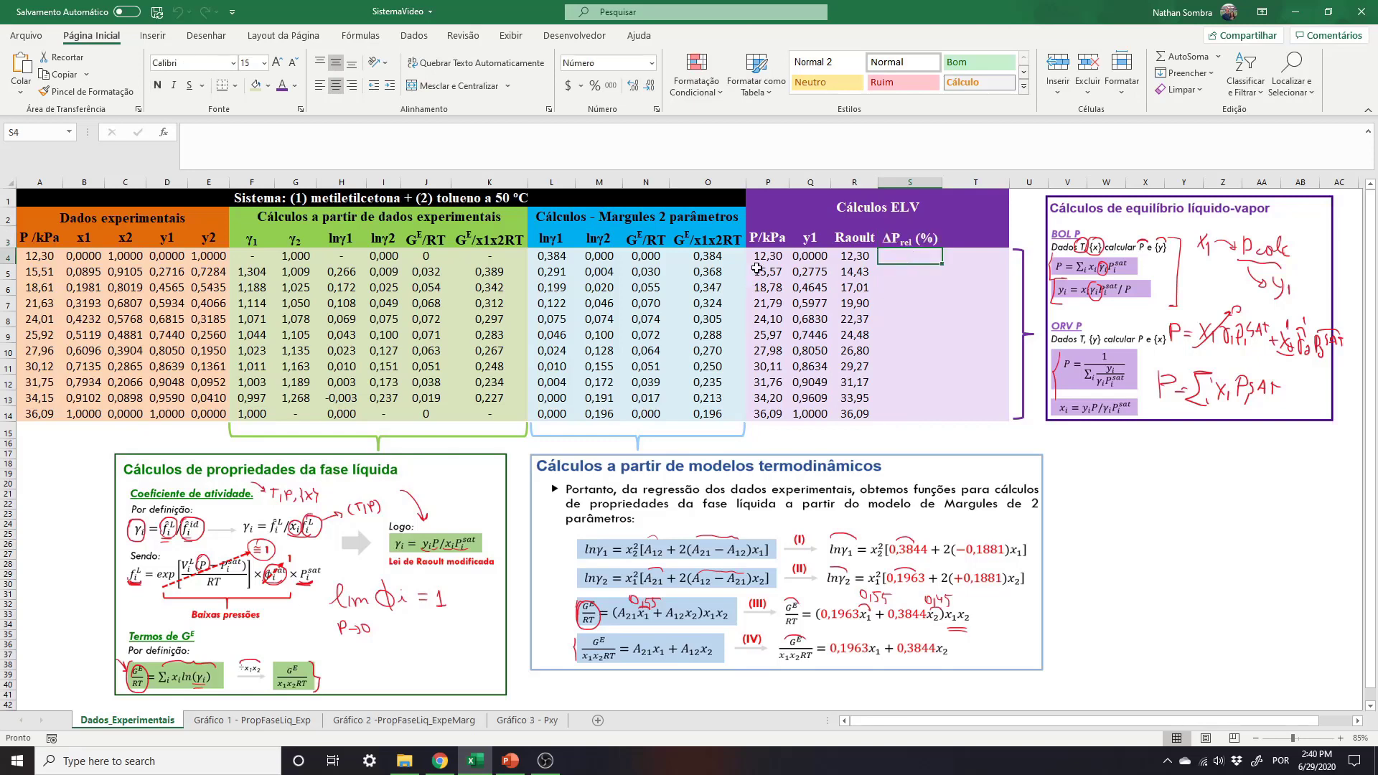
pyautogui.moveTo(770, 240); pyautogui.dragTo(771, 415)
pyautogui.moveTo(46, 239); pyautogui.dragTo(54, 413)
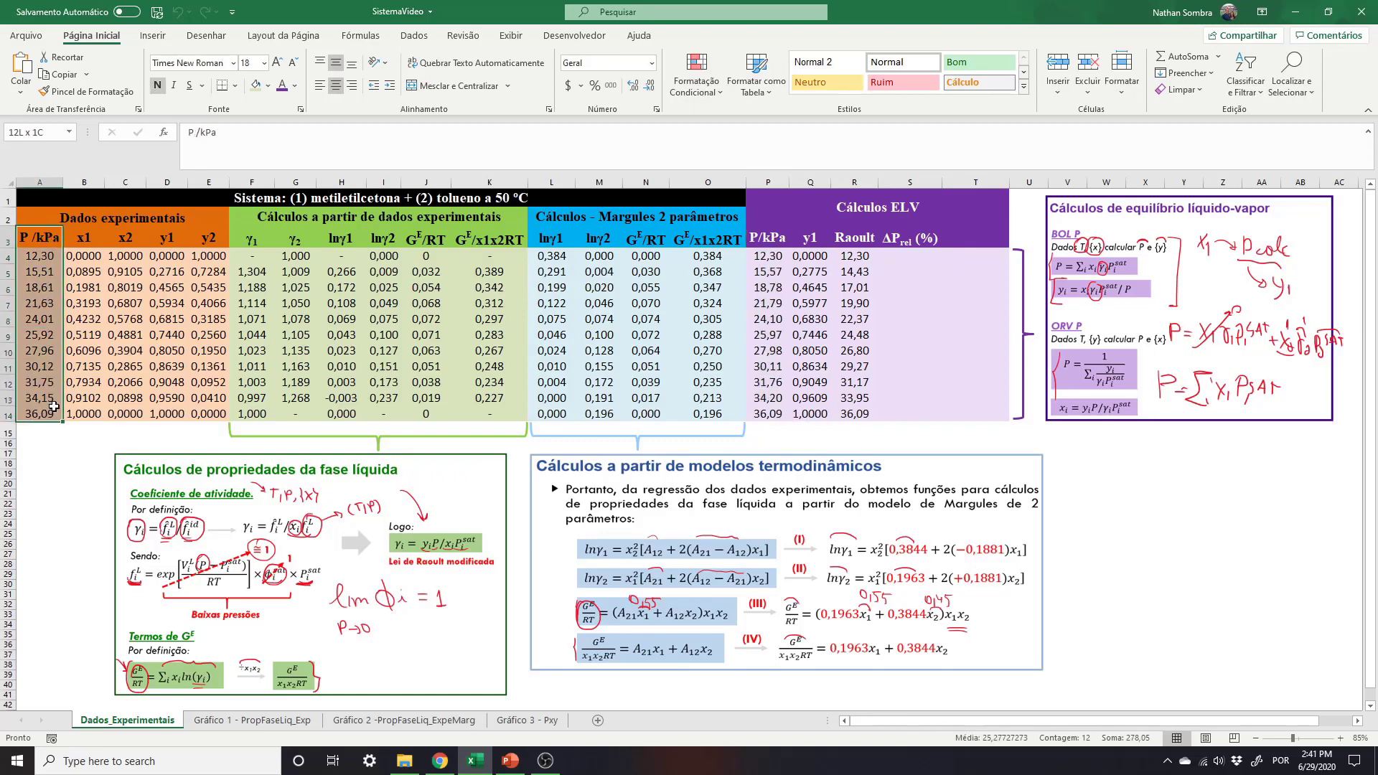
# Enter the relative pressure deviation formula =ABS(A4-P4)/A4 in cell S4.
pyautogui.click(908, 257)
pyautogui.write('=abs(')
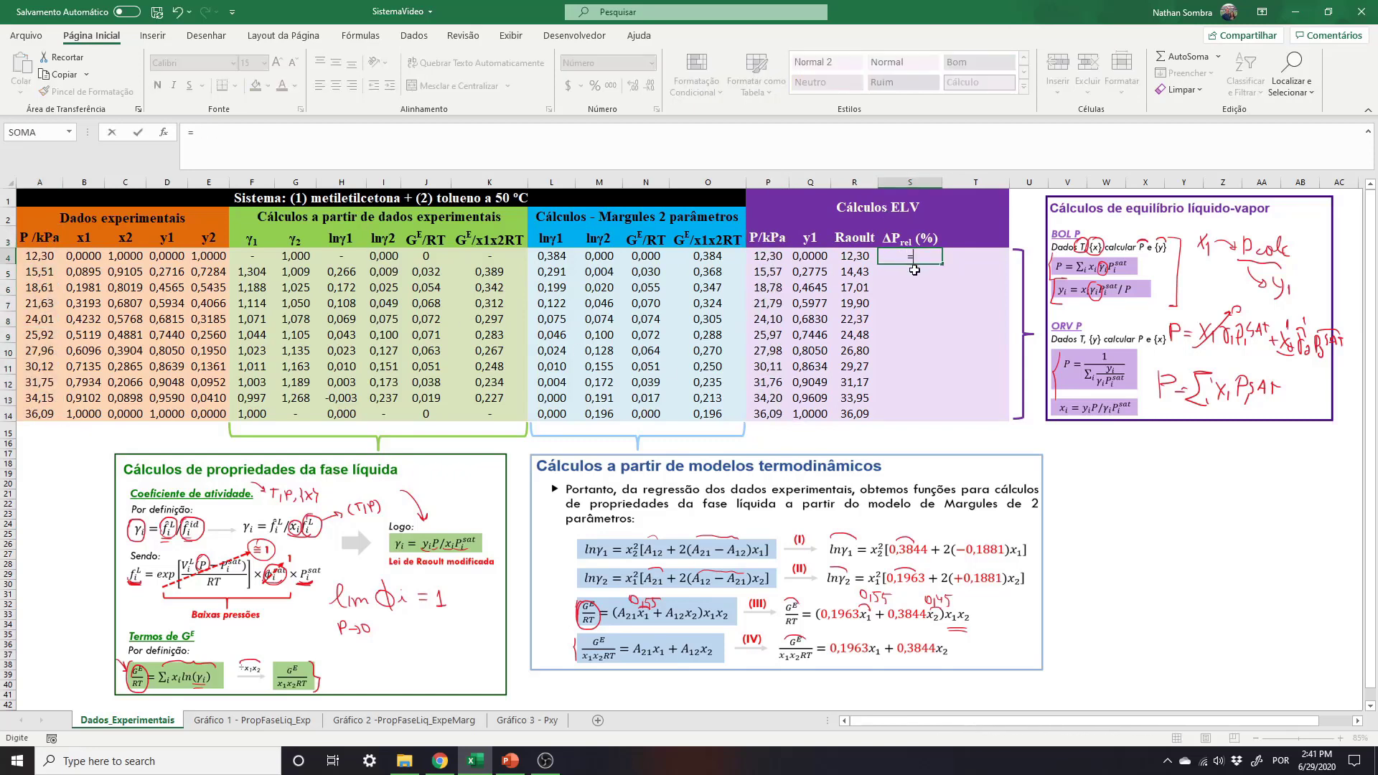
pyautogui.click(43, 254)
pyautogui.write('-')
pyautogui.click(775, 257)
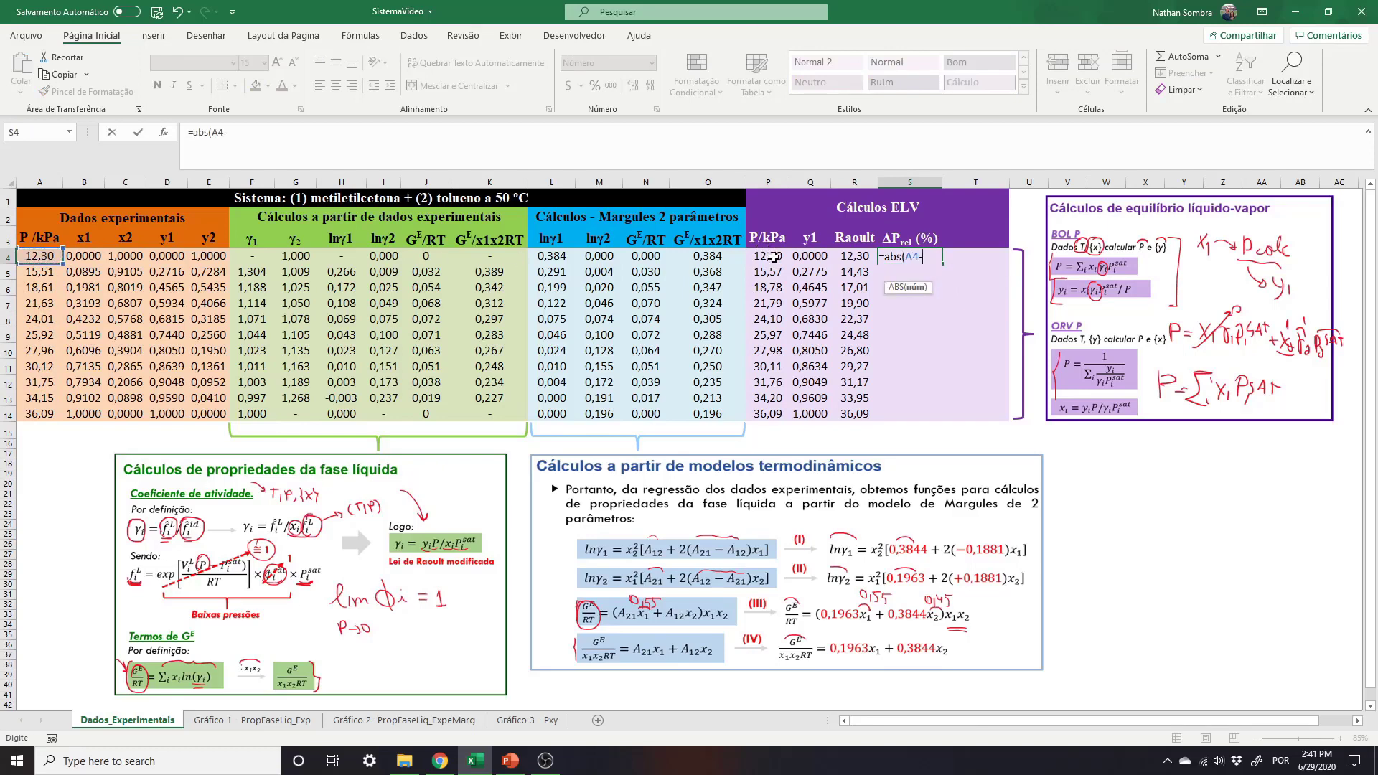
pyautogui.write(')/')
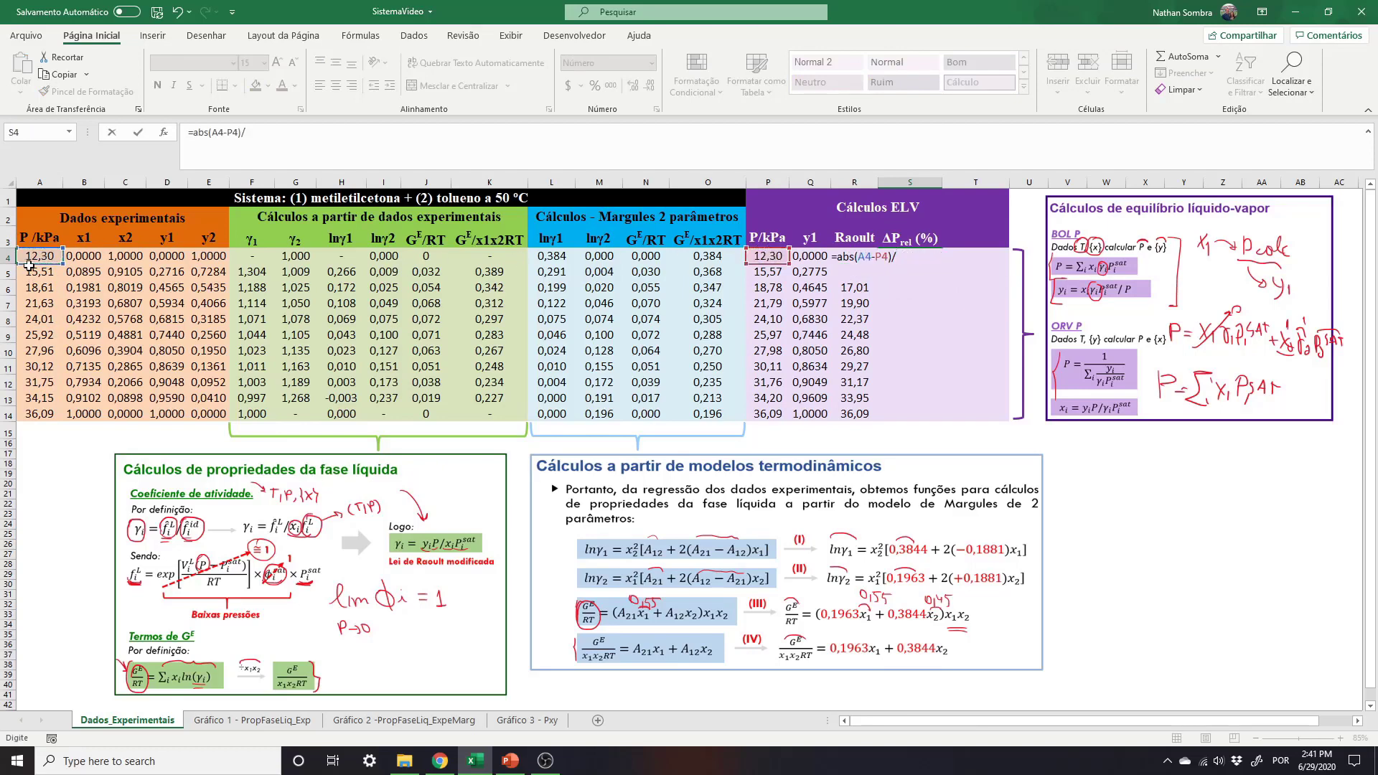
pyautogui.click(35, 255)
pyautogui.press('Return')
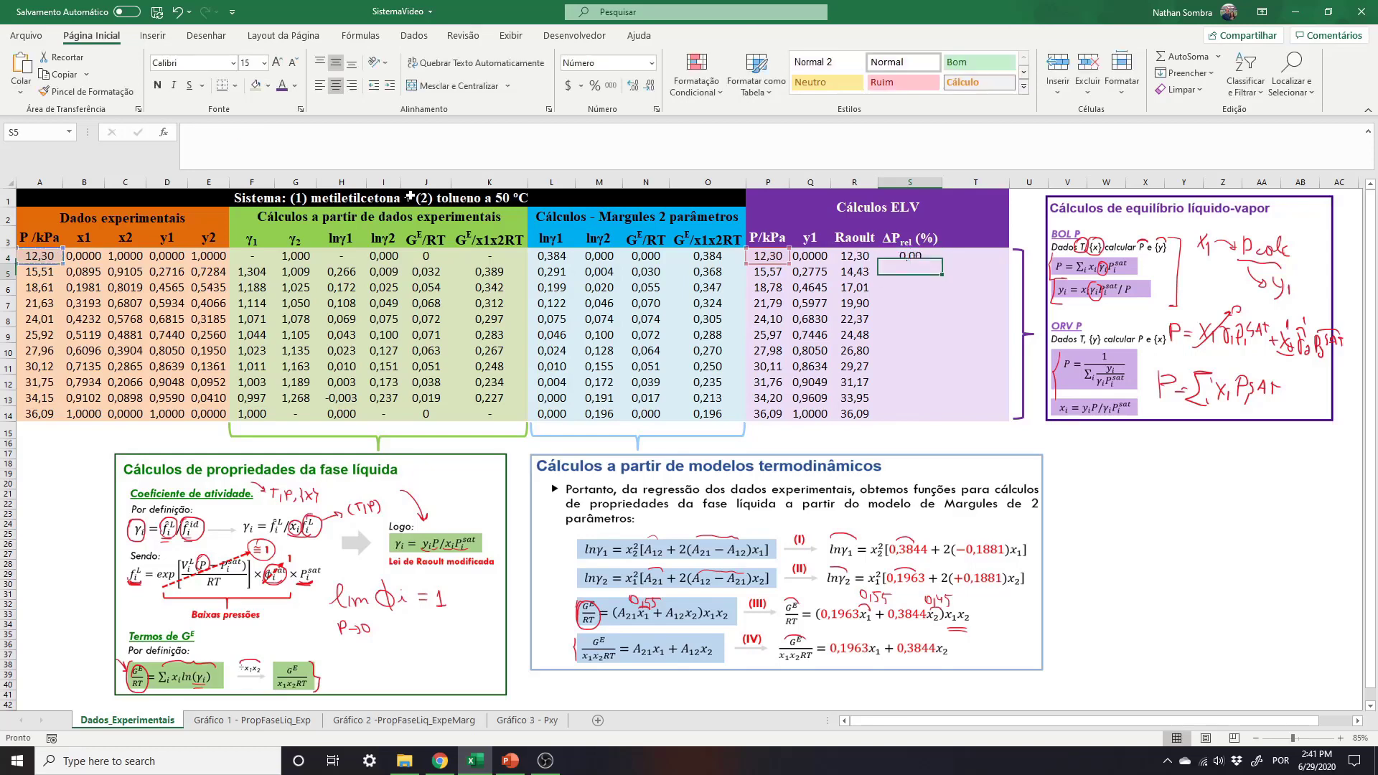
# Fill the relative deviation formula from S4 down to S14, formatted as percentages with two decimal places.
pyautogui.press('Up')
pyautogui.click(595, 86)
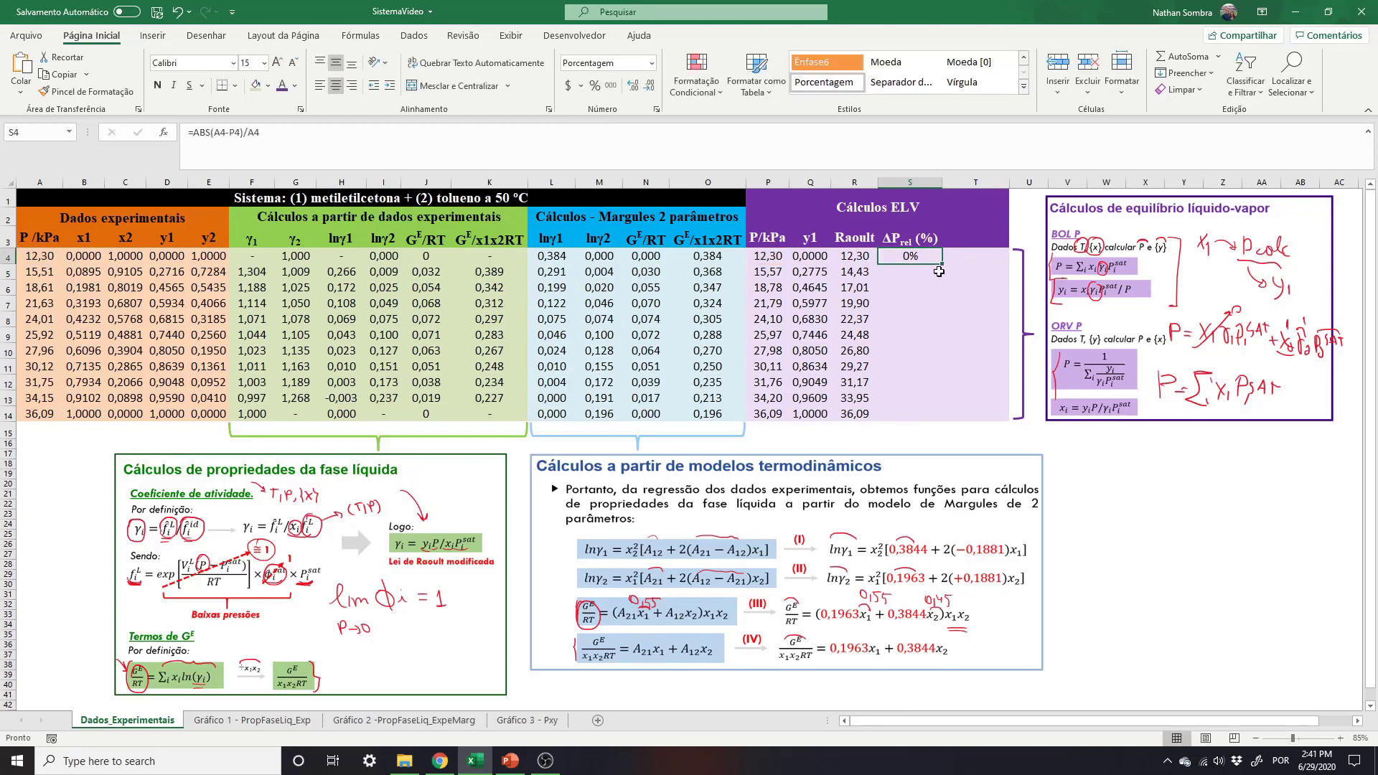
pyautogui.moveTo(942, 266); pyautogui.dragTo(942, 420)
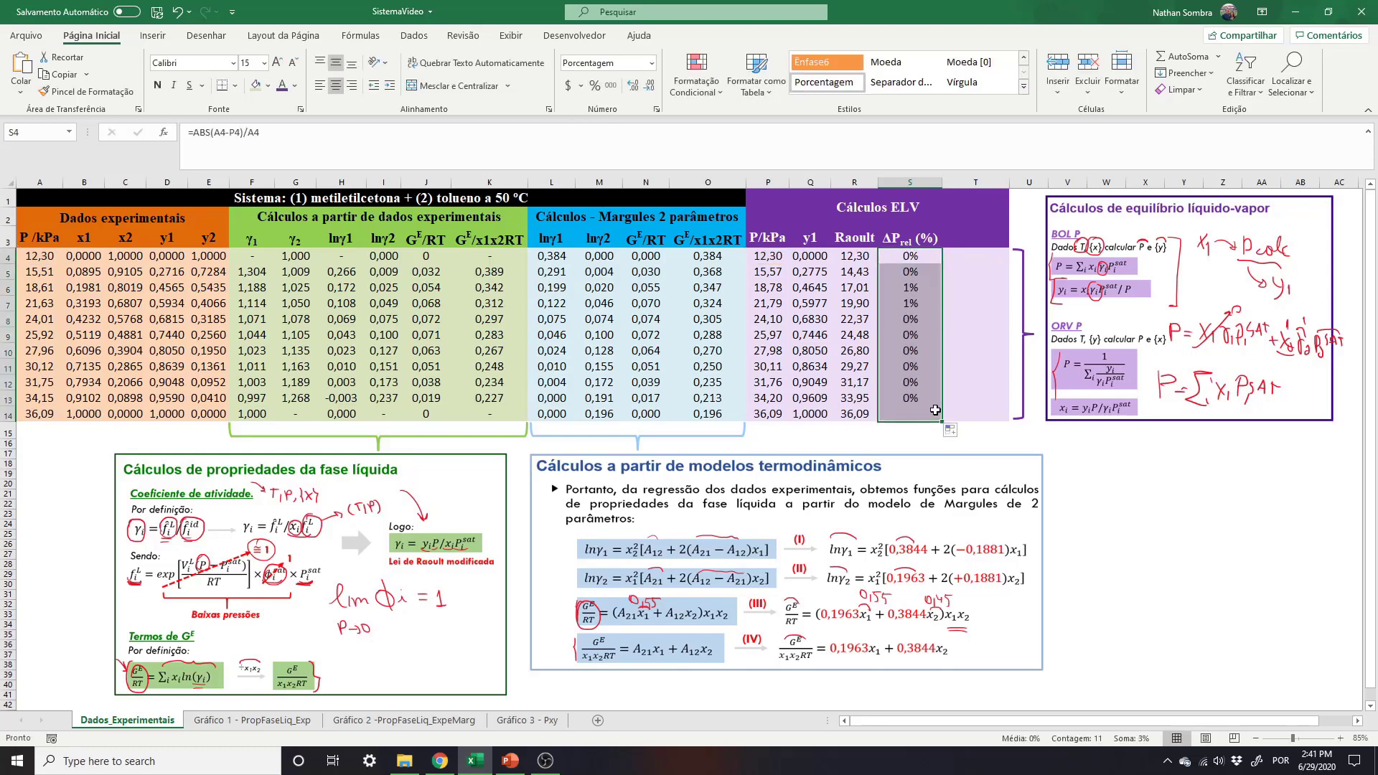
pyautogui.click(632, 87)
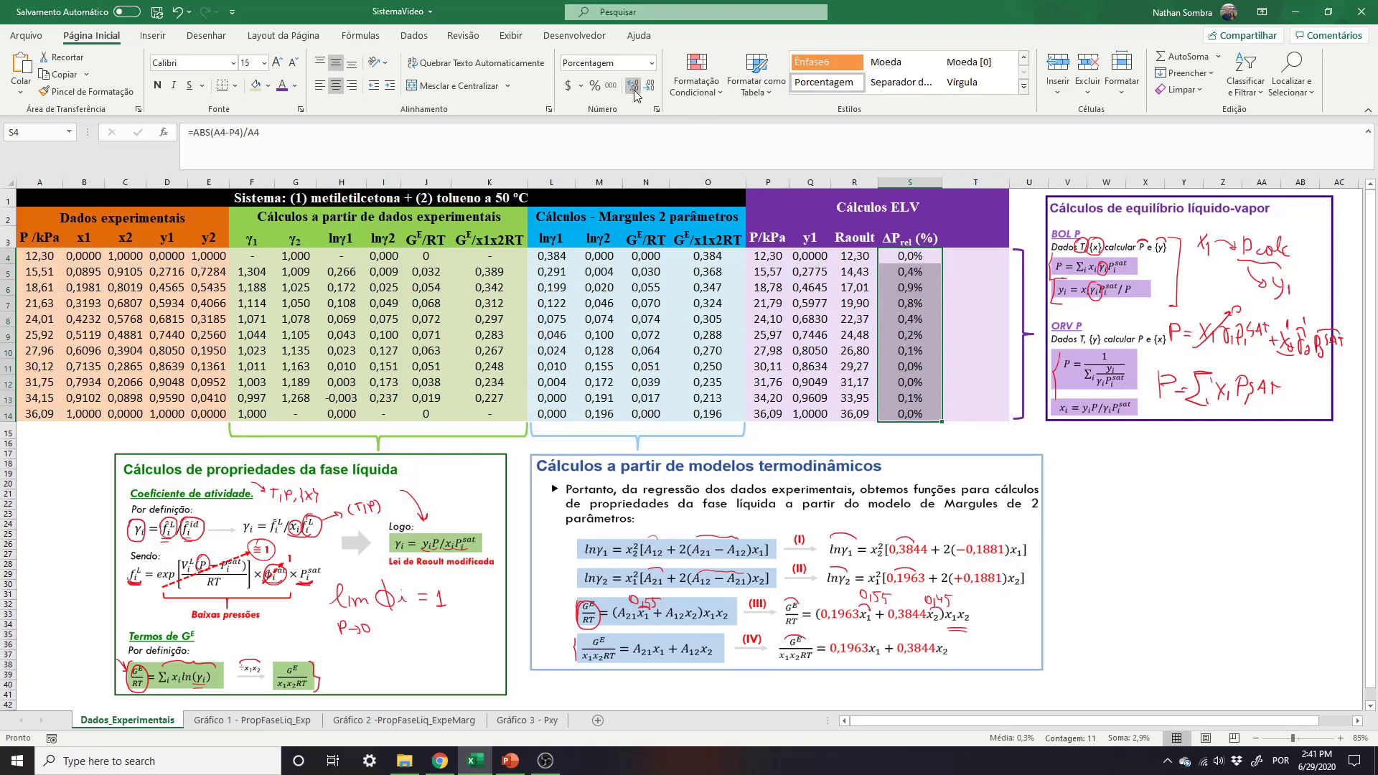
pyautogui.click(633, 87)
# Replace the ΔPrel entries of the two pure-component rows, S4 and S14, with "-".
pyautogui.click(919, 260)
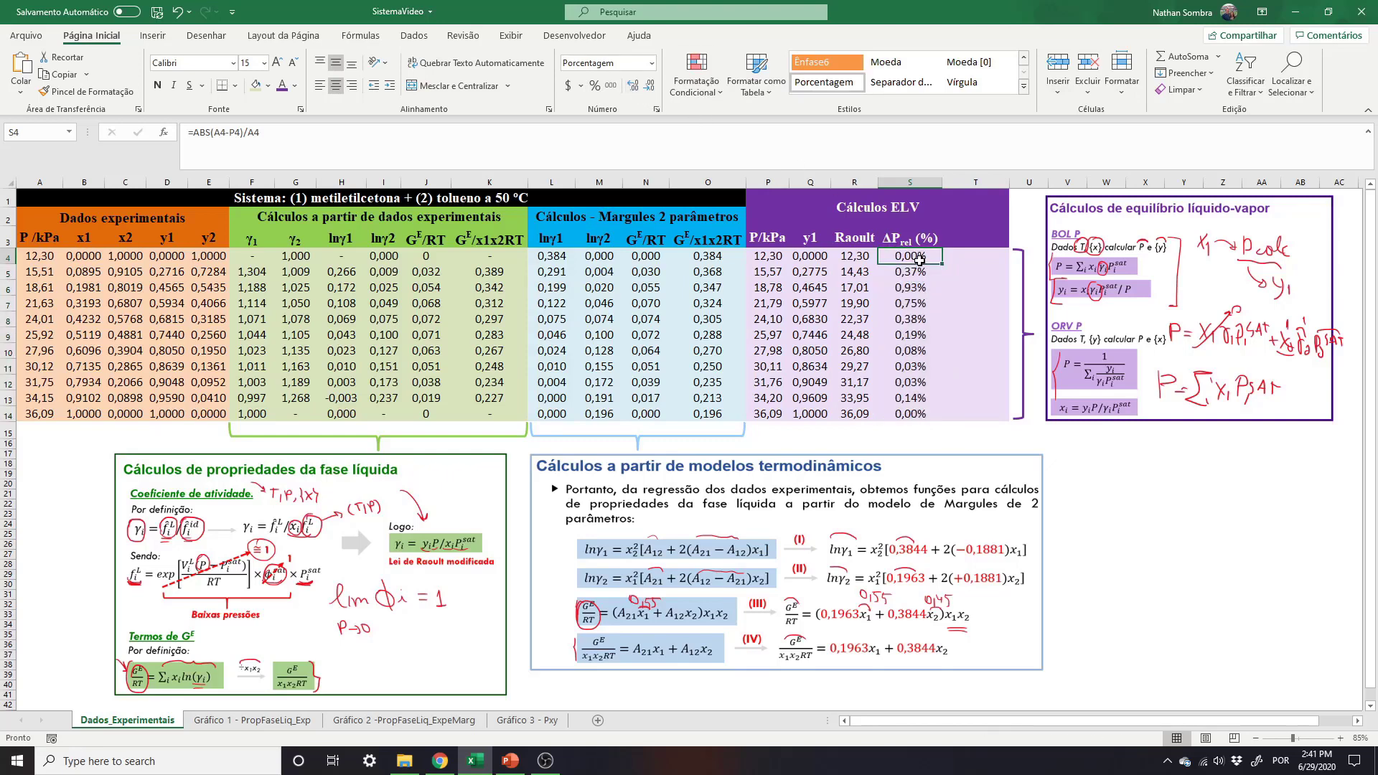
pyautogui.moveTo(919, 271); pyautogui.dragTo(924, 396)
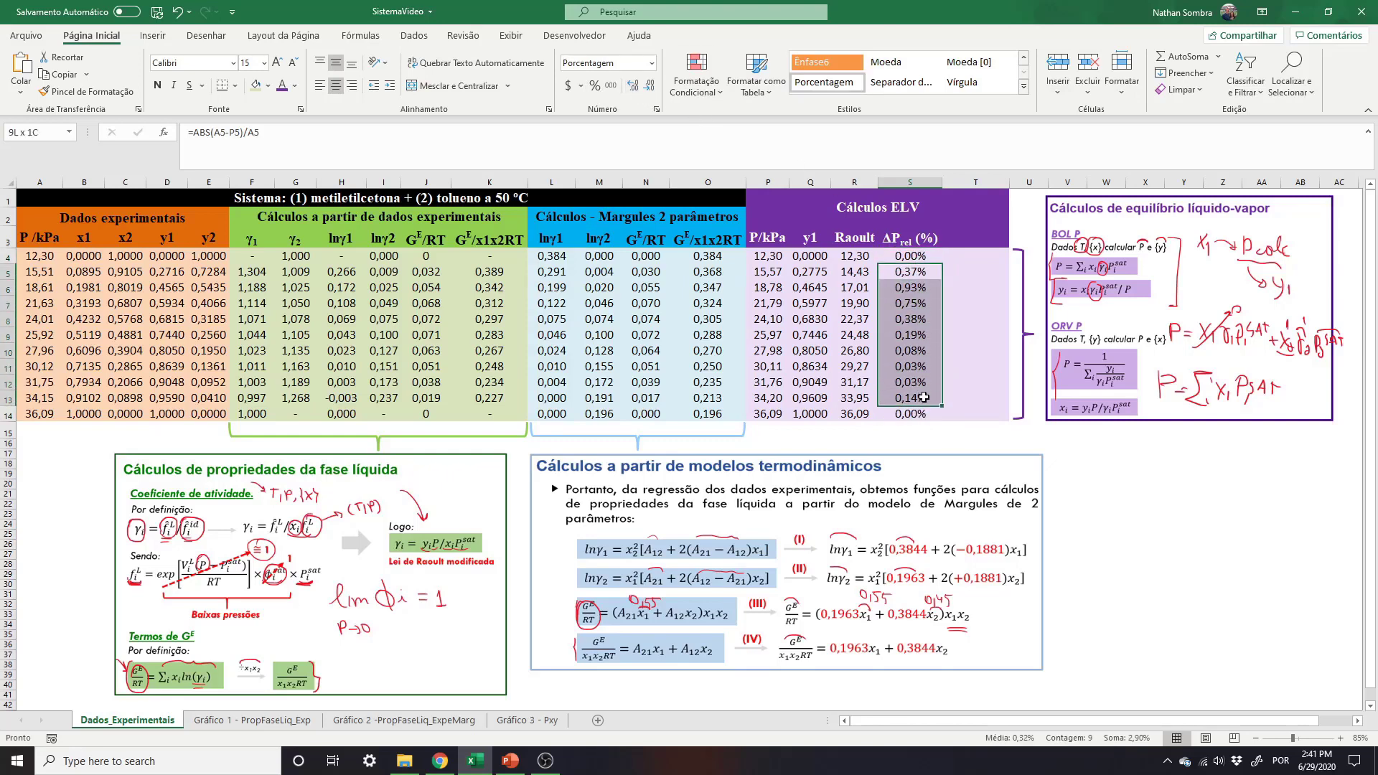
pyautogui.click(908, 252)
pyautogui.click(778, 257)
pyautogui.click(910, 253)
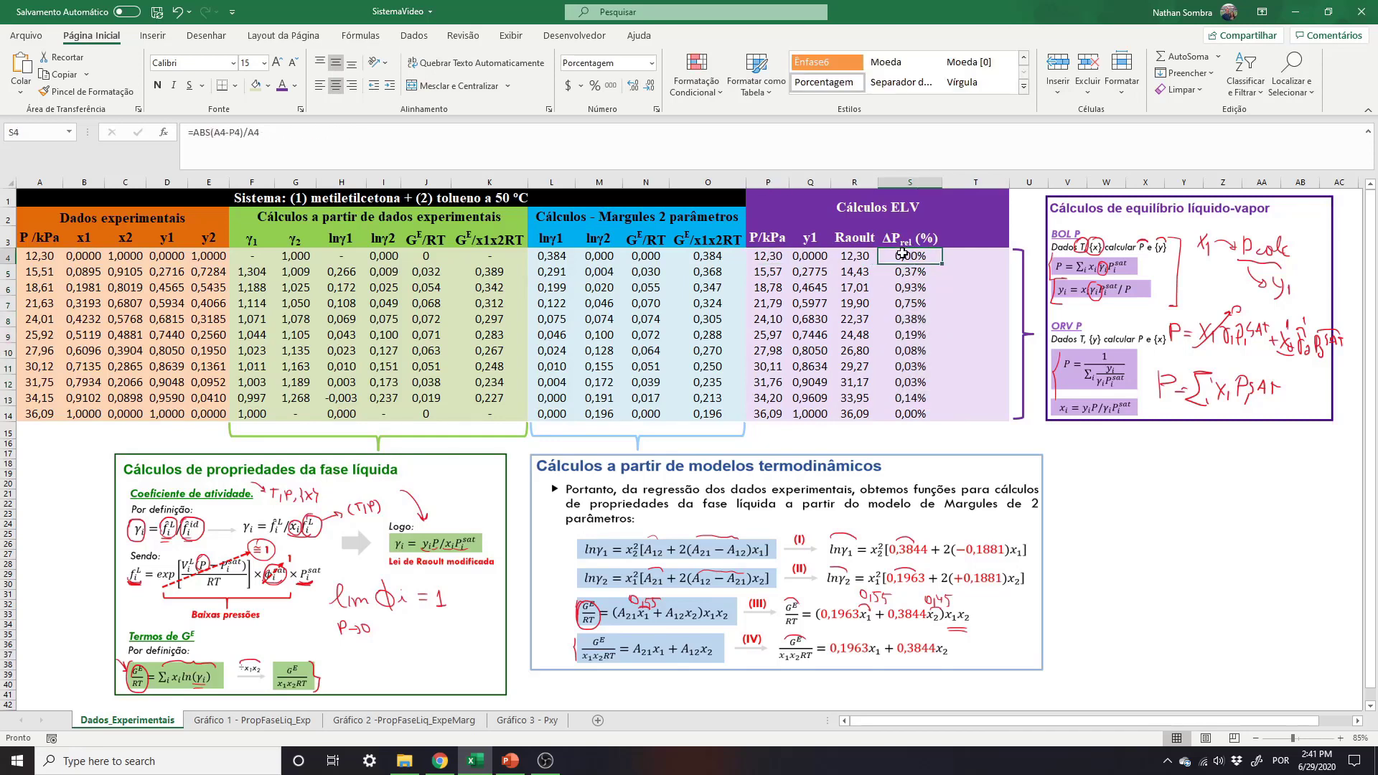
pyautogui.write('-')
pyautogui.press('Return')
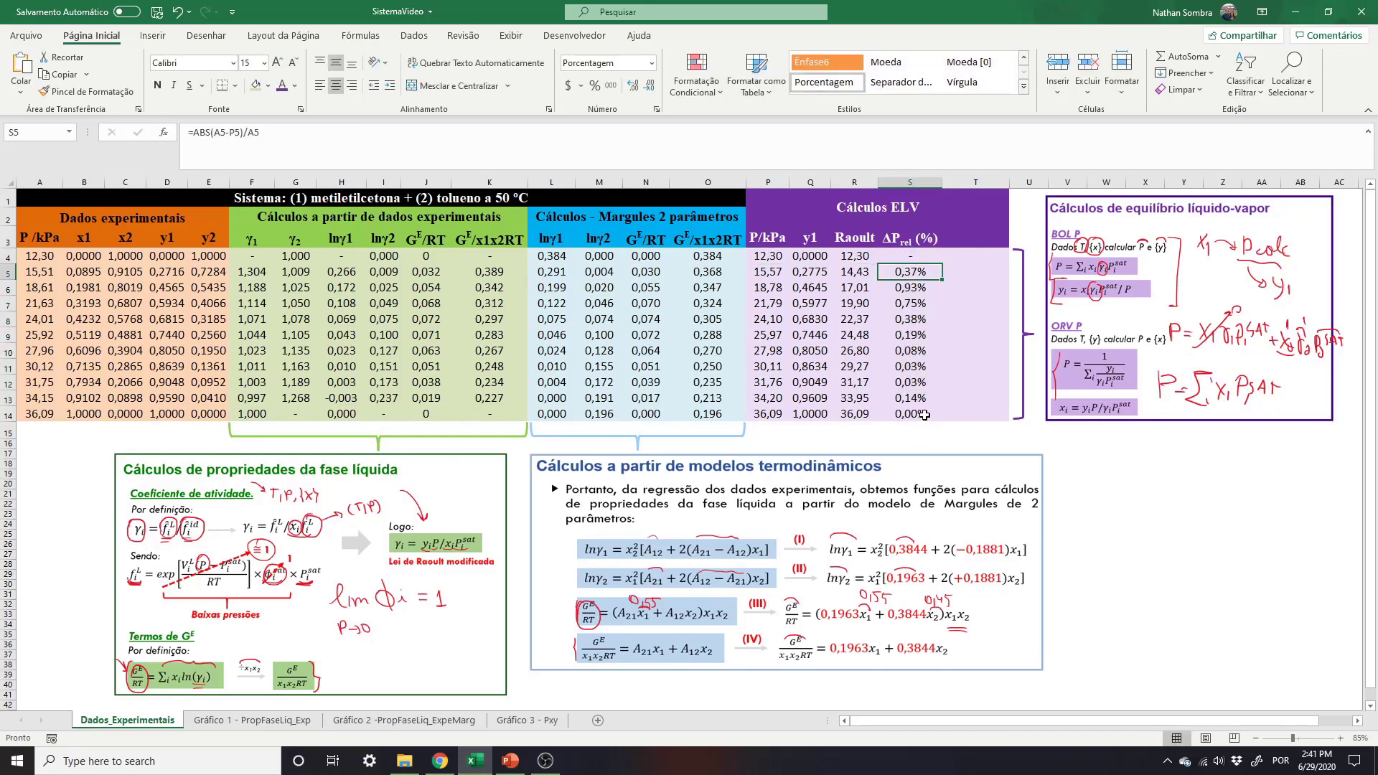
pyautogui.click(926, 414)
pyautogui.write('-')
pyautogui.press('Return')
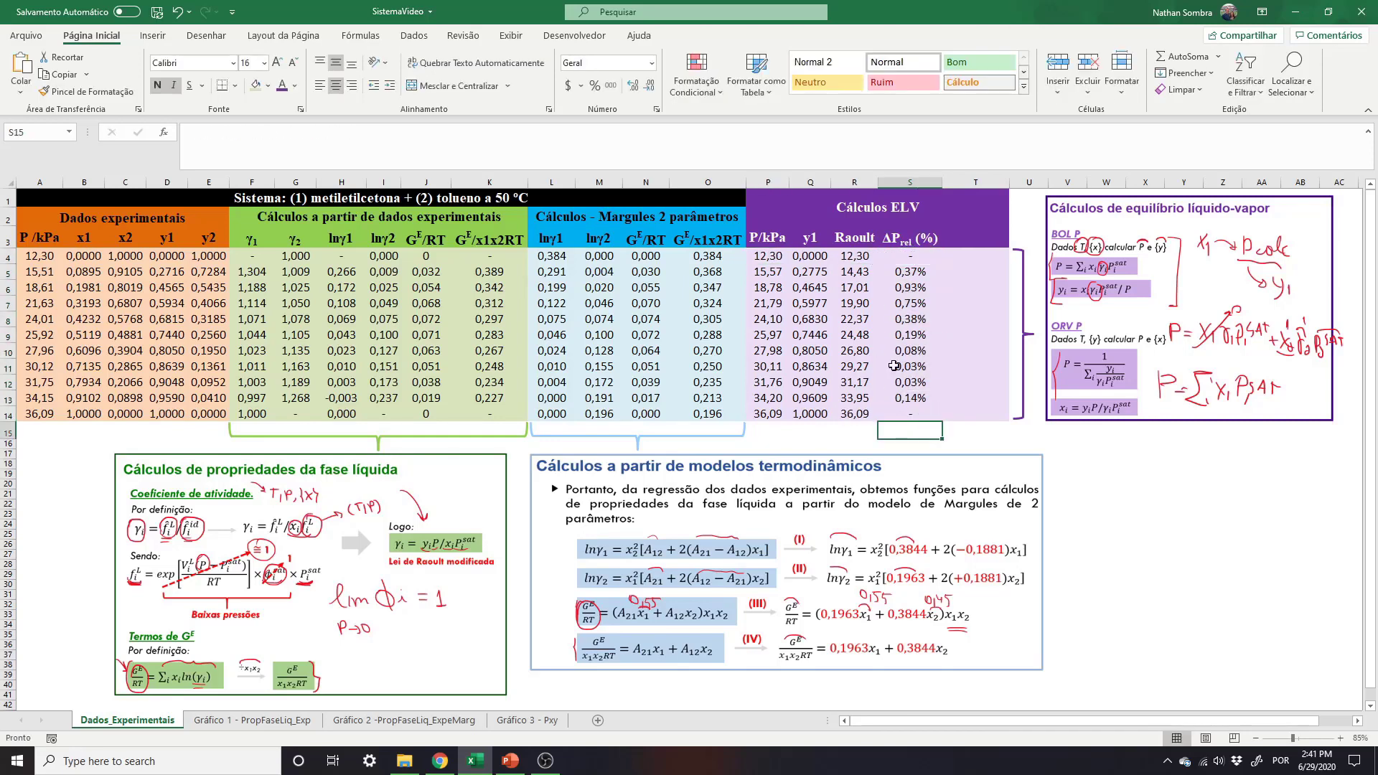
pyautogui.click(763, 252)
pyautogui.hotkey('ctrl', 'Left')
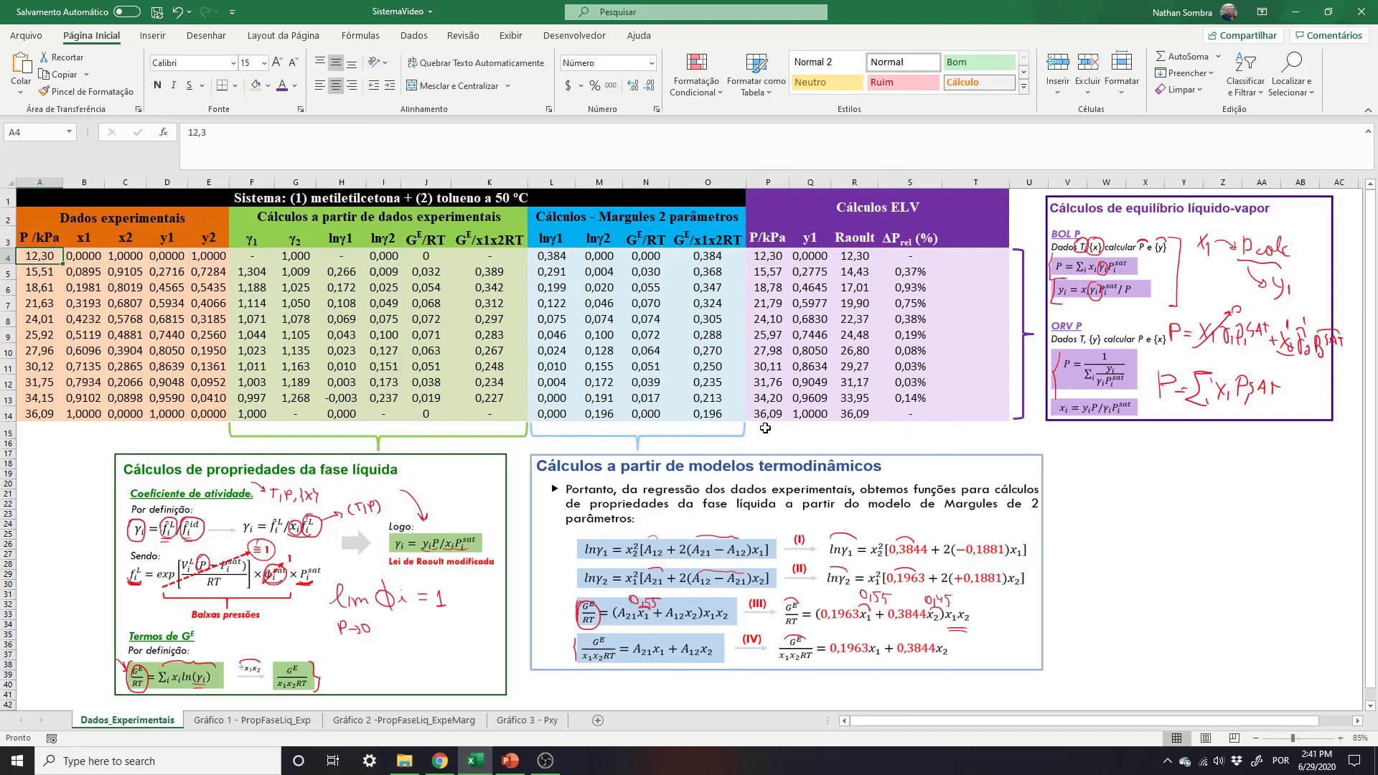
pyautogui.click(553, 412)
pyautogui.click(36, 415)
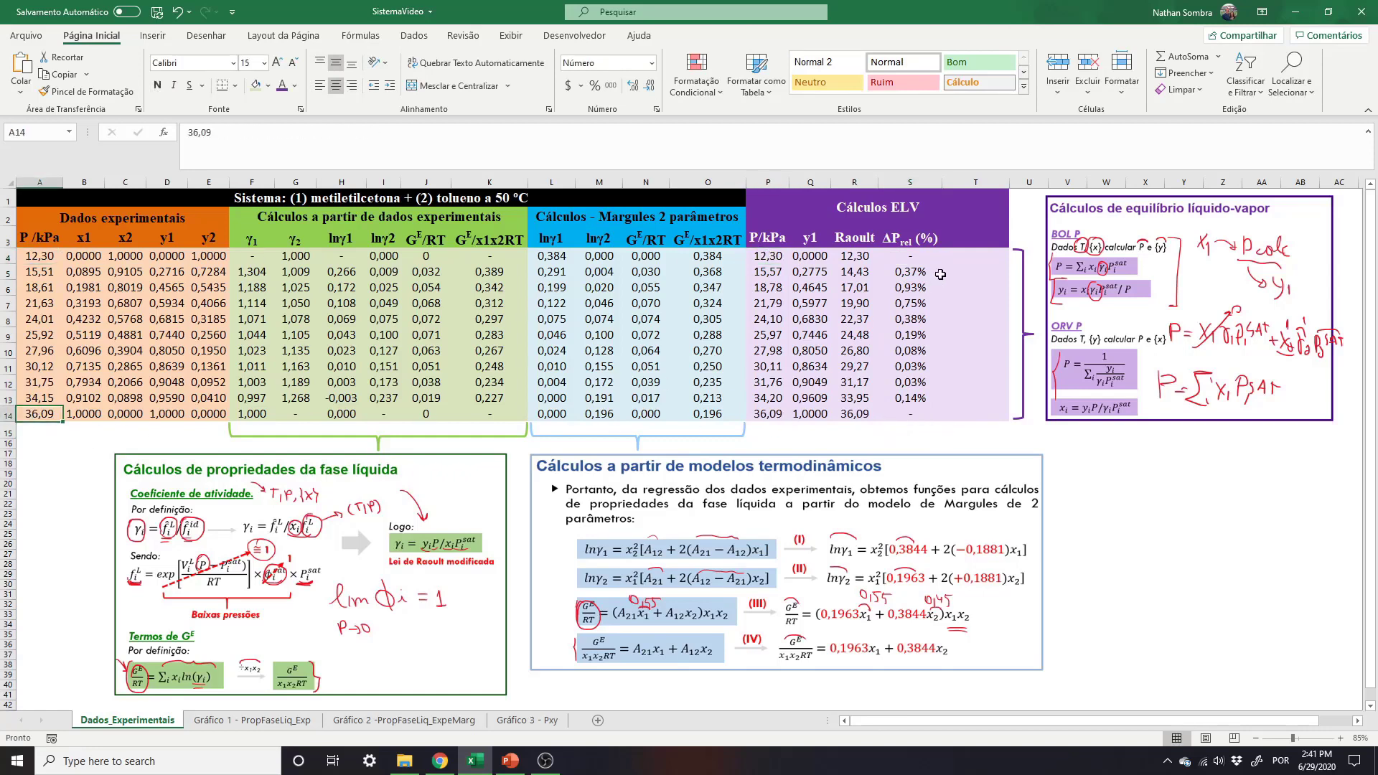
# Enter the average of the ΔPrel deviations in cell S15 with the formula =MÉDIA(S5:S13).
pyautogui.click(910, 431)
pyautogui.write('=média(')
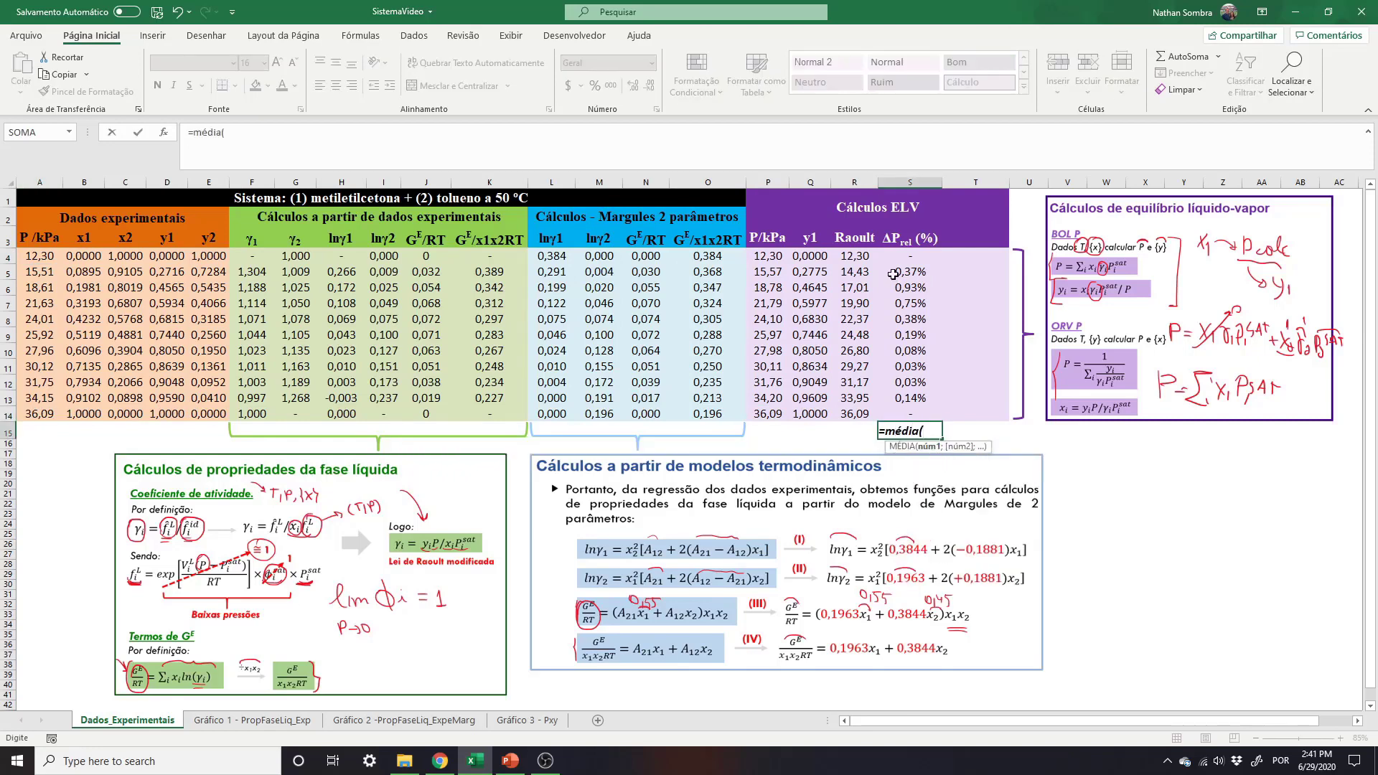
pyautogui.moveTo(908, 273); pyautogui.dragTo(910, 397)
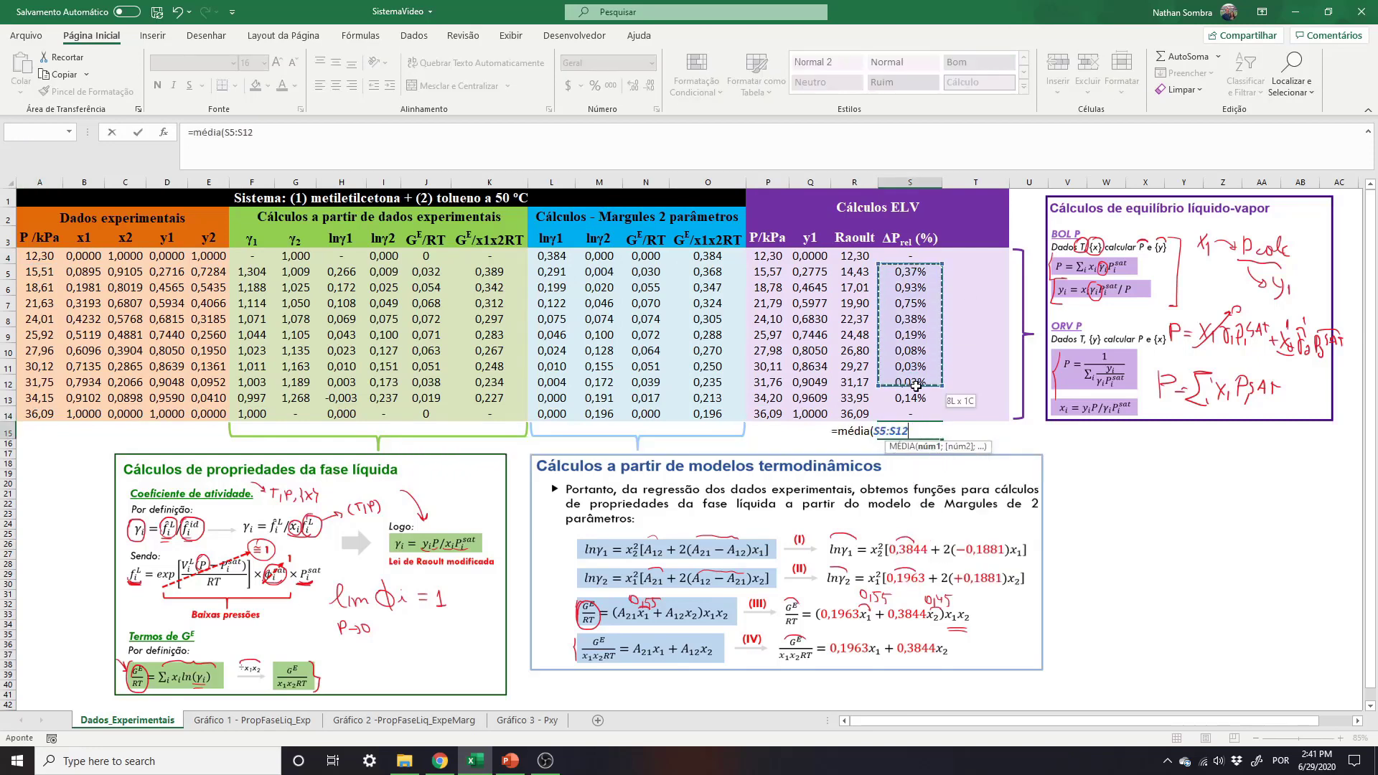
pyautogui.press('Return')
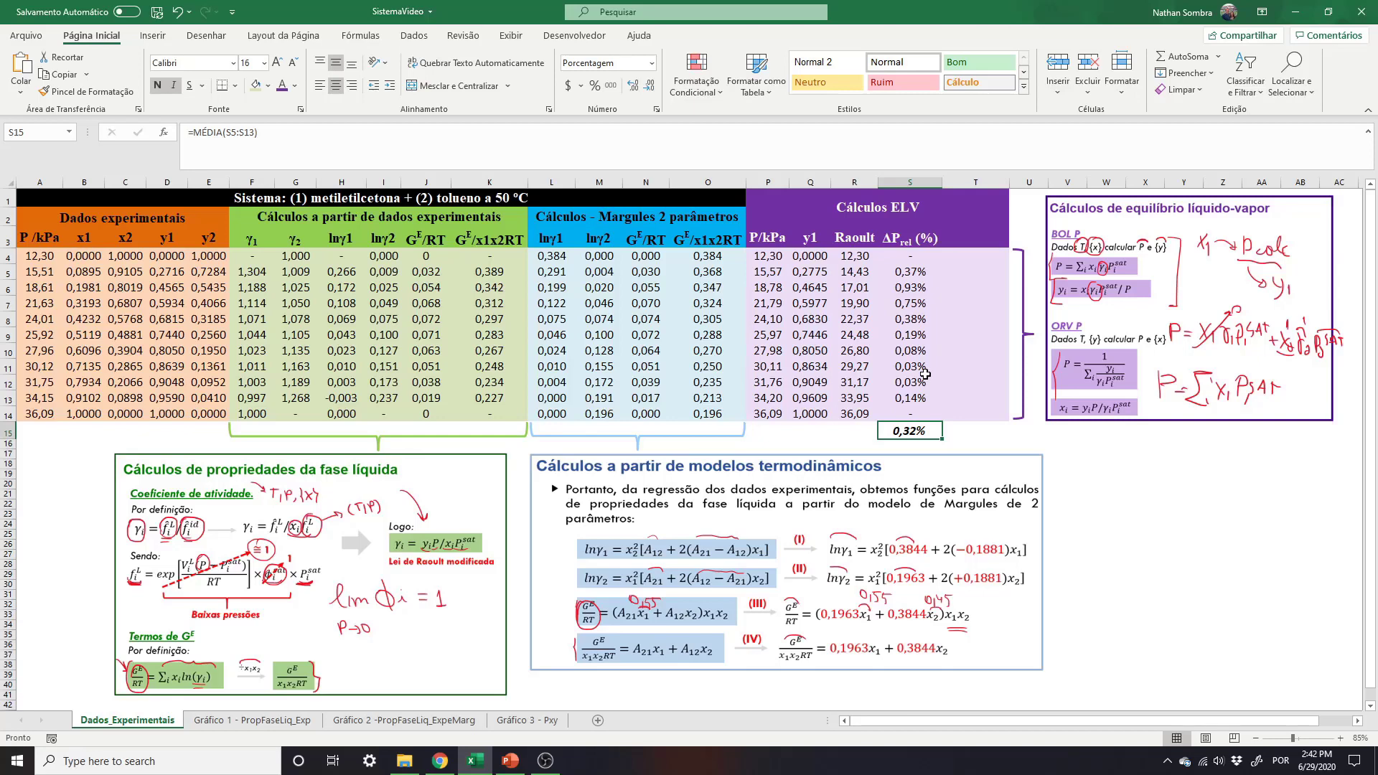
# Label cell T3 "Δy1rel (%)", with "1rel" as subscript.
pyautogui.click(965, 242)
pyautogui.hotkey('ctrl', 'q')
pyautogui.click(978, 260)
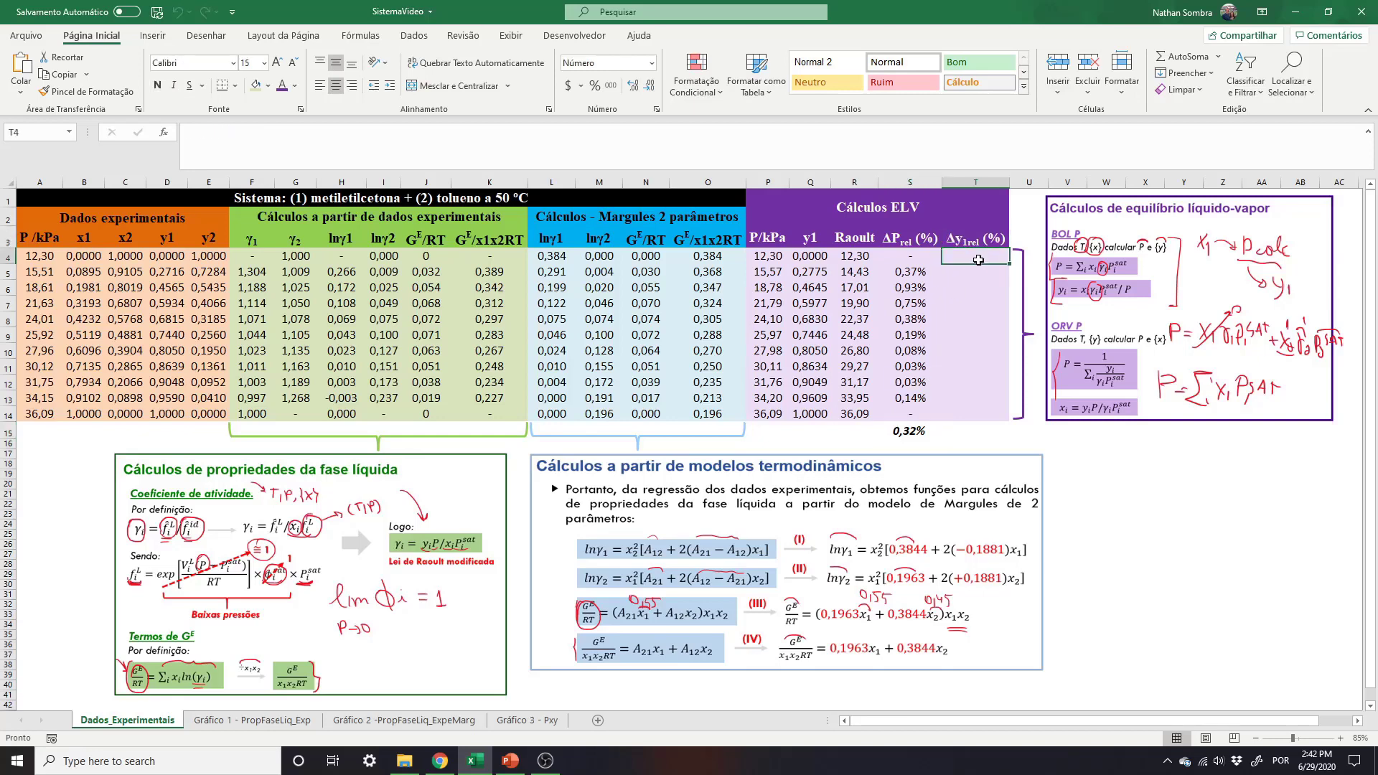
# Enter the relative y1 deviation formula =ABS(D4-Q4)/D4 in cell T4.
pyautogui.write('=')
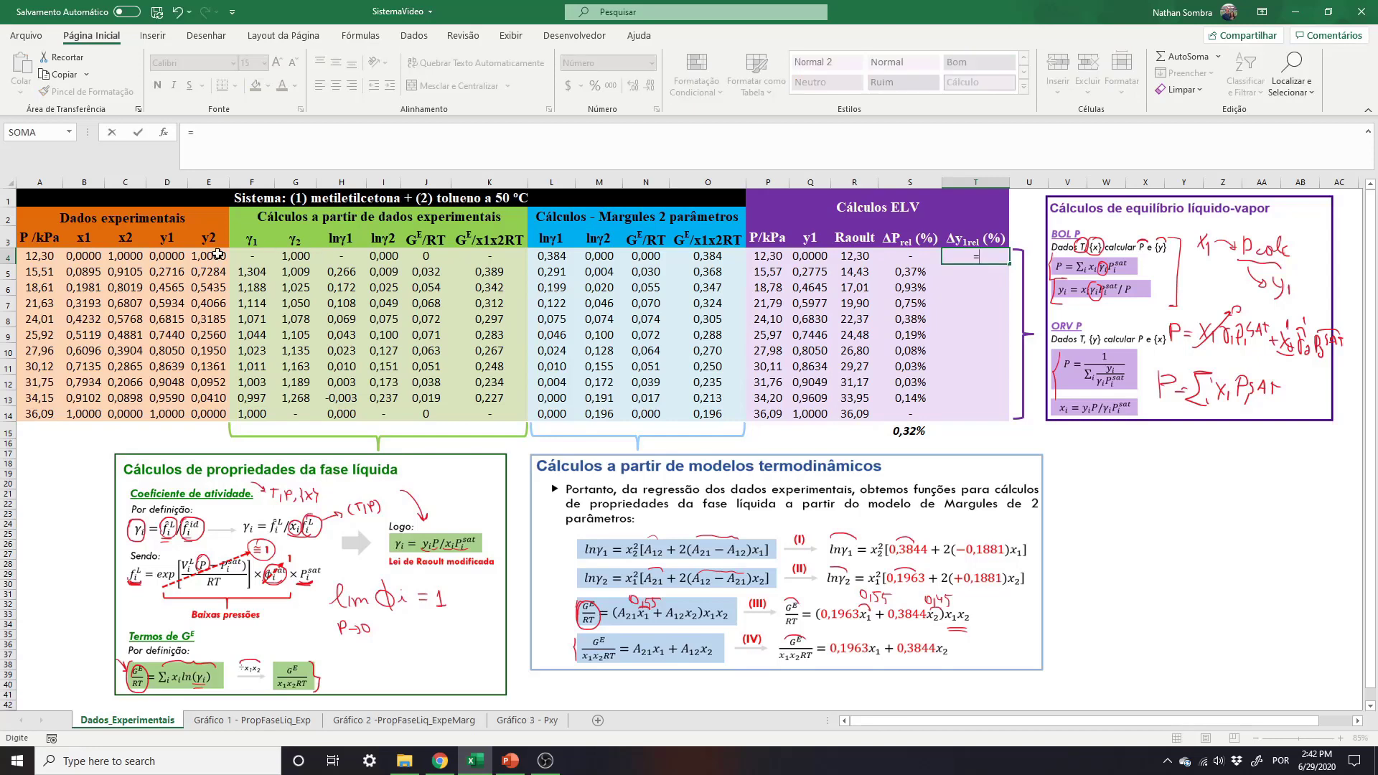
pyautogui.write('abs(')
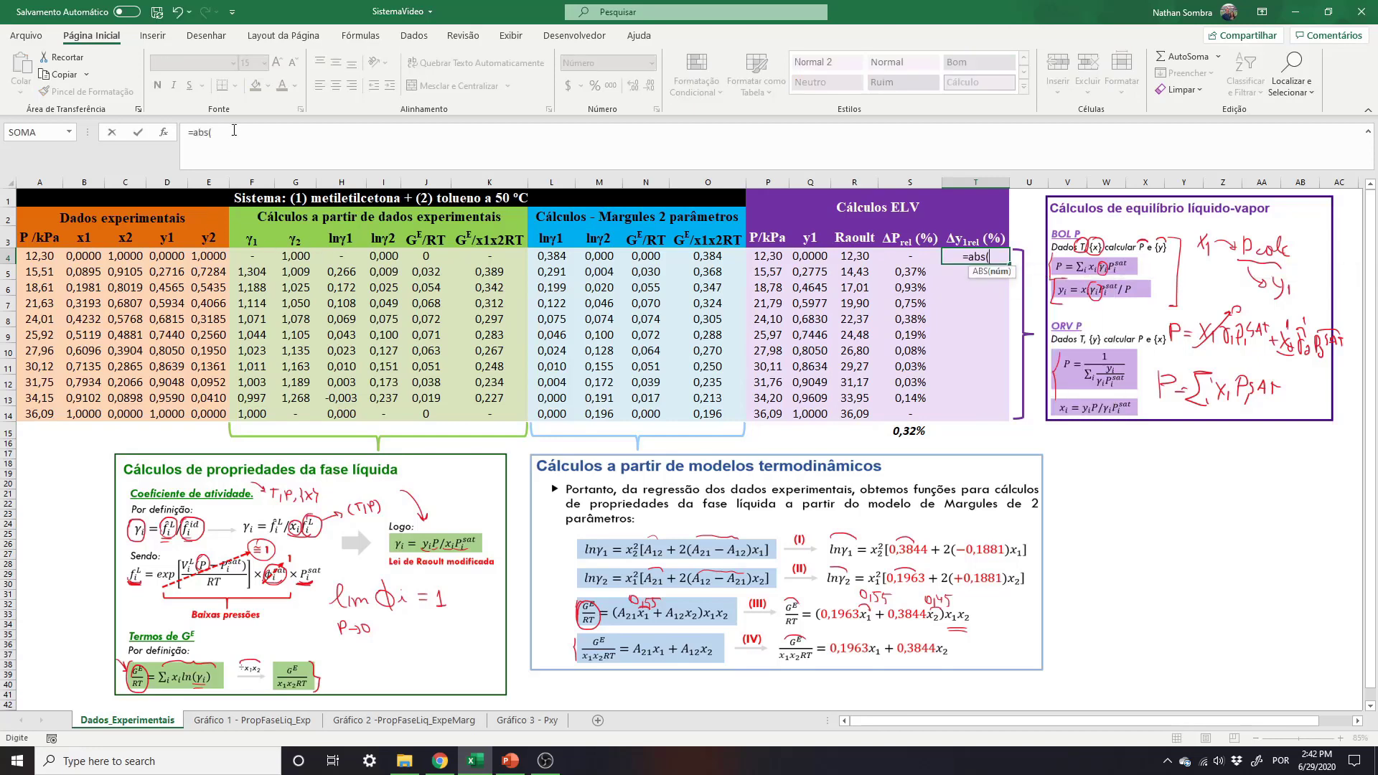
pyautogui.click(170, 257)
pyautogui.write('-')
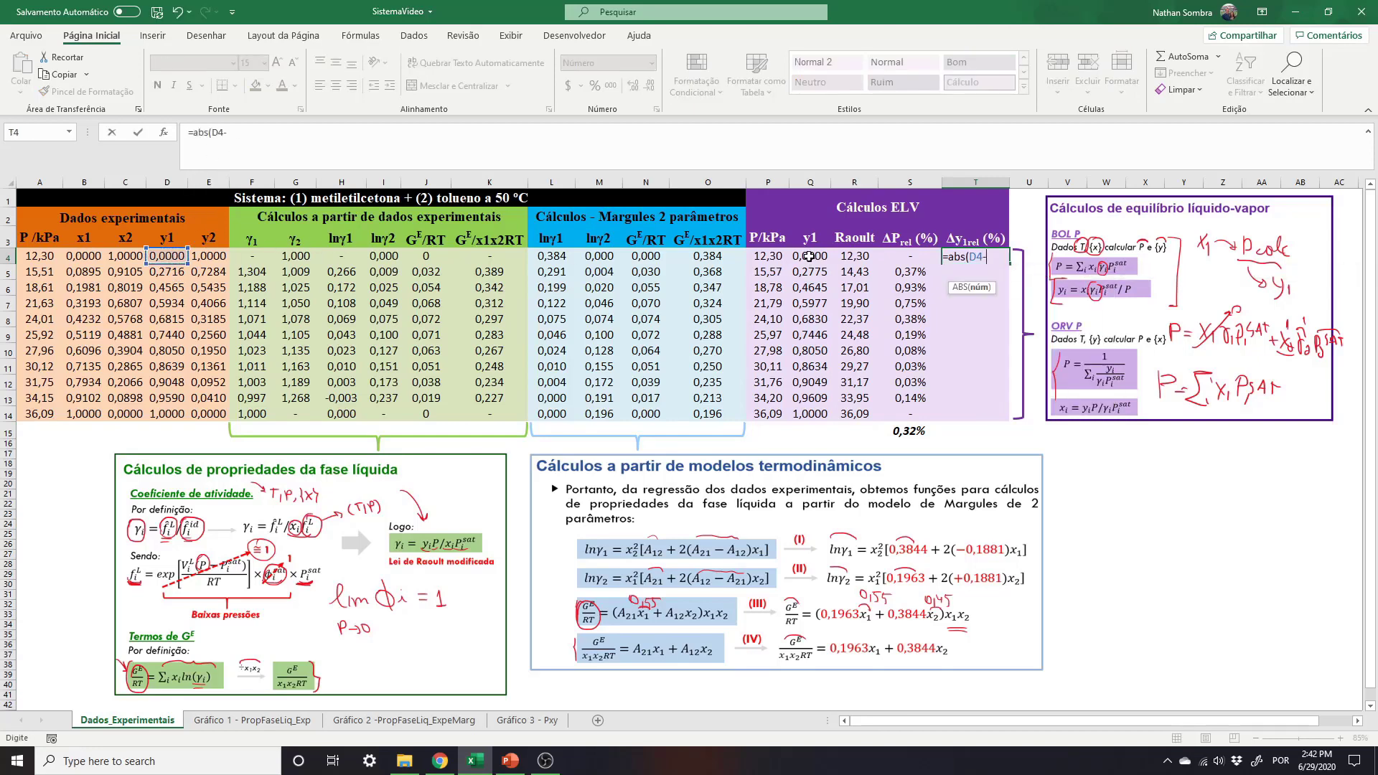
pyautogui.click(810, 257)
pyautogui.write(')/')
pyautogui.click(164, 256)
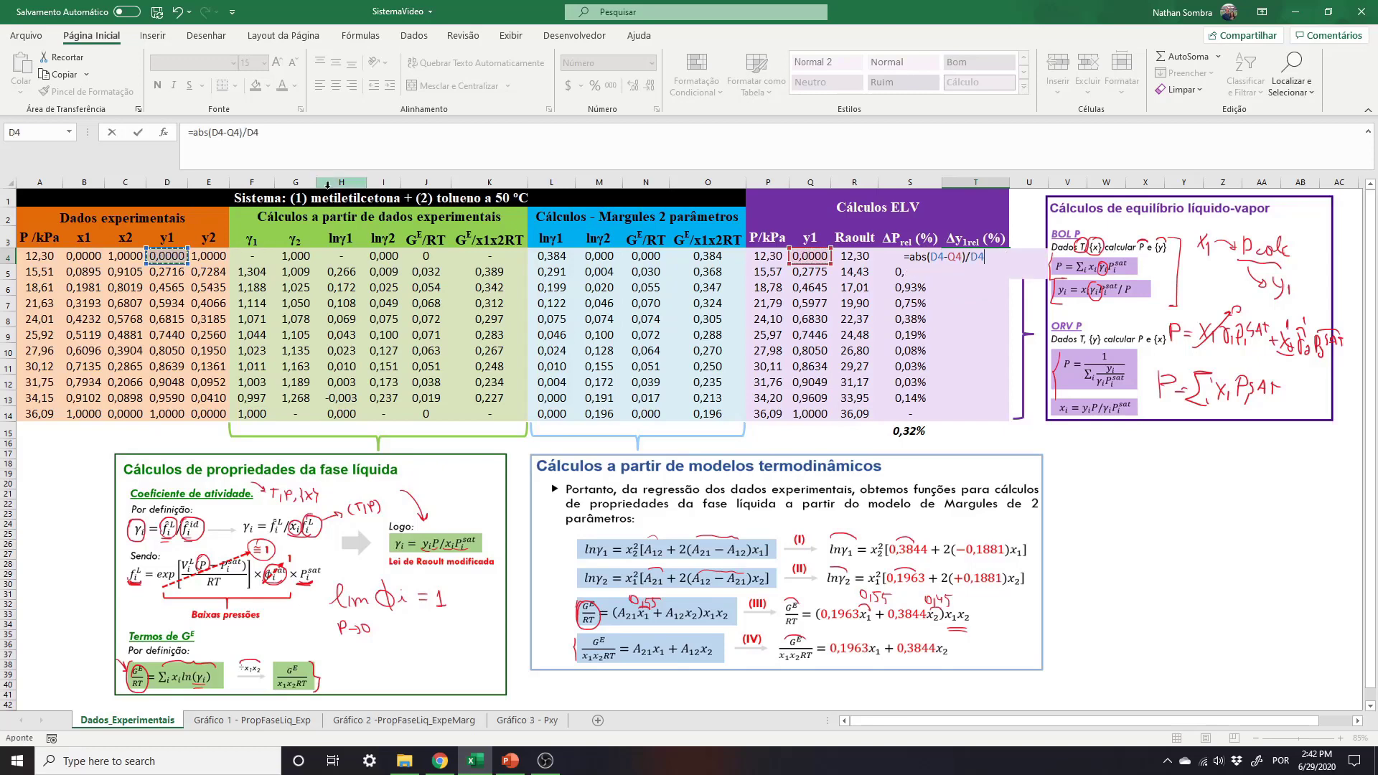
pyautogui.press('Return')
# Fill the y1 deviation formula from T4 down to T14 and format it as percentages with two decimal places.
pyautogui.click(983, 257)
pyautogui.moveTo(1009, 264); pyautogui.dragTo(1006, 422)
pyautogui.click(595, 85)
pyautogui.click(633, 86)
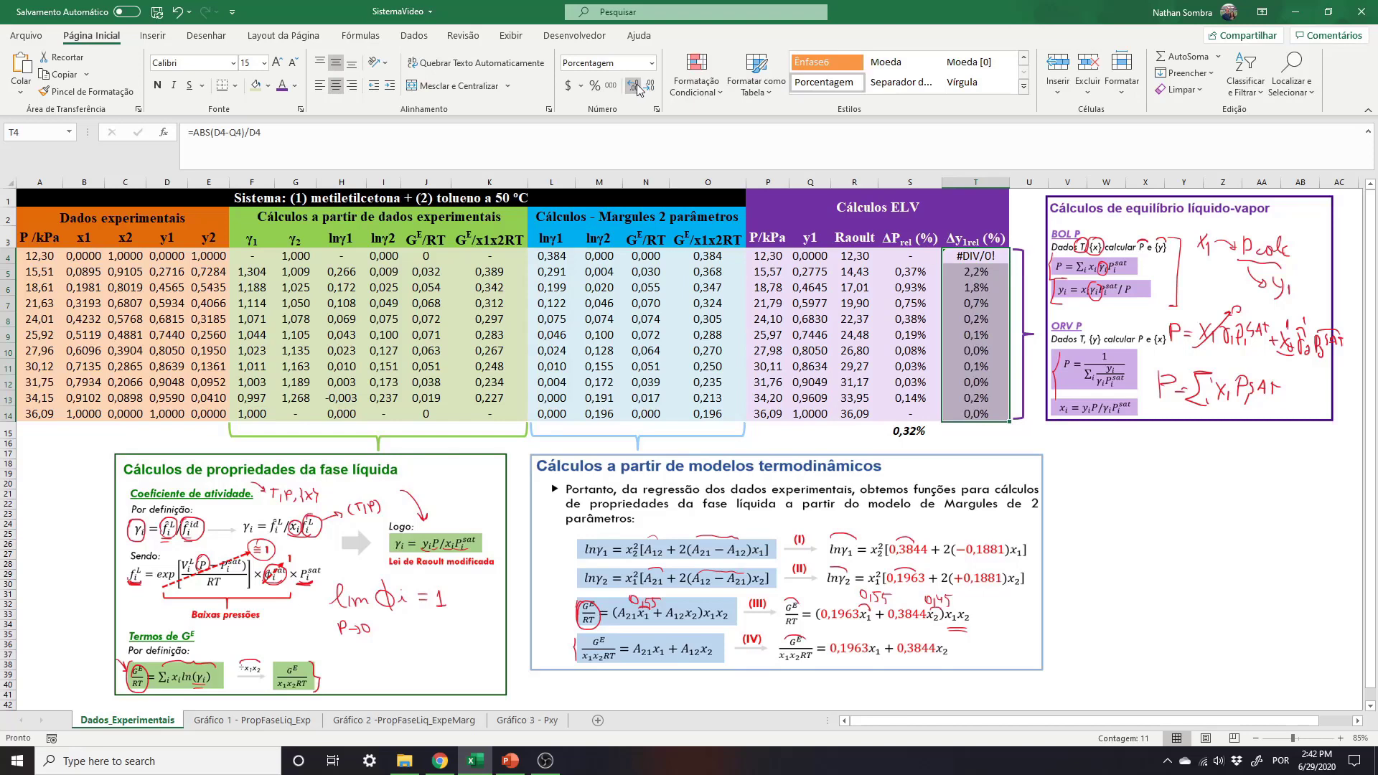
pyautogui.click(633, 86)
# Replace the Δy1rel entries of the two pure-component rows, T4 and T14, with "-".
pyautogui.click(962, 259)
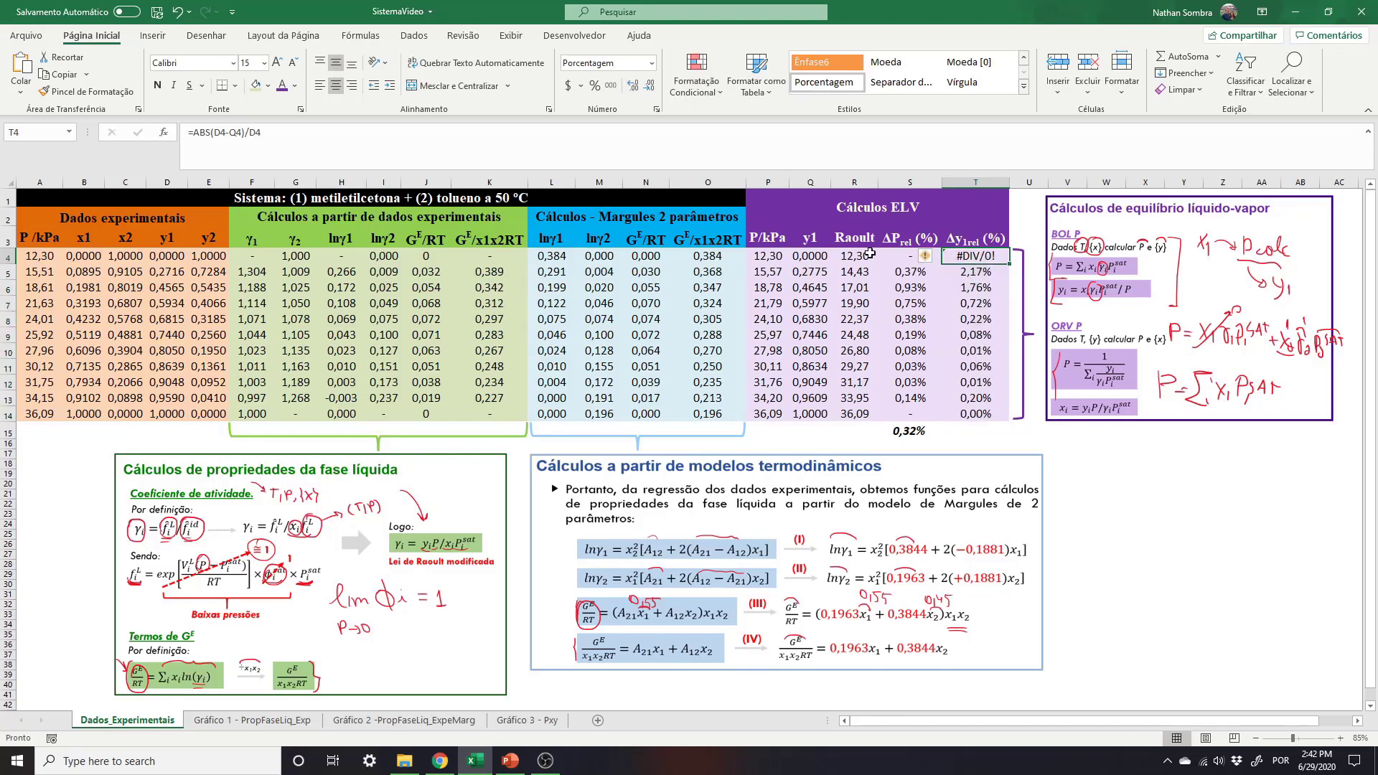
pyautogui.click(167, 258)
pyautogui.keyDown('ctrl'); pyautogui.click(812, 256); pyautogui.keyUp('ctrl')
pyautogui.click(987, 262)
pyautogui.write('-')
pyautogui.press('Return')
pyautogui.click(969, 418)
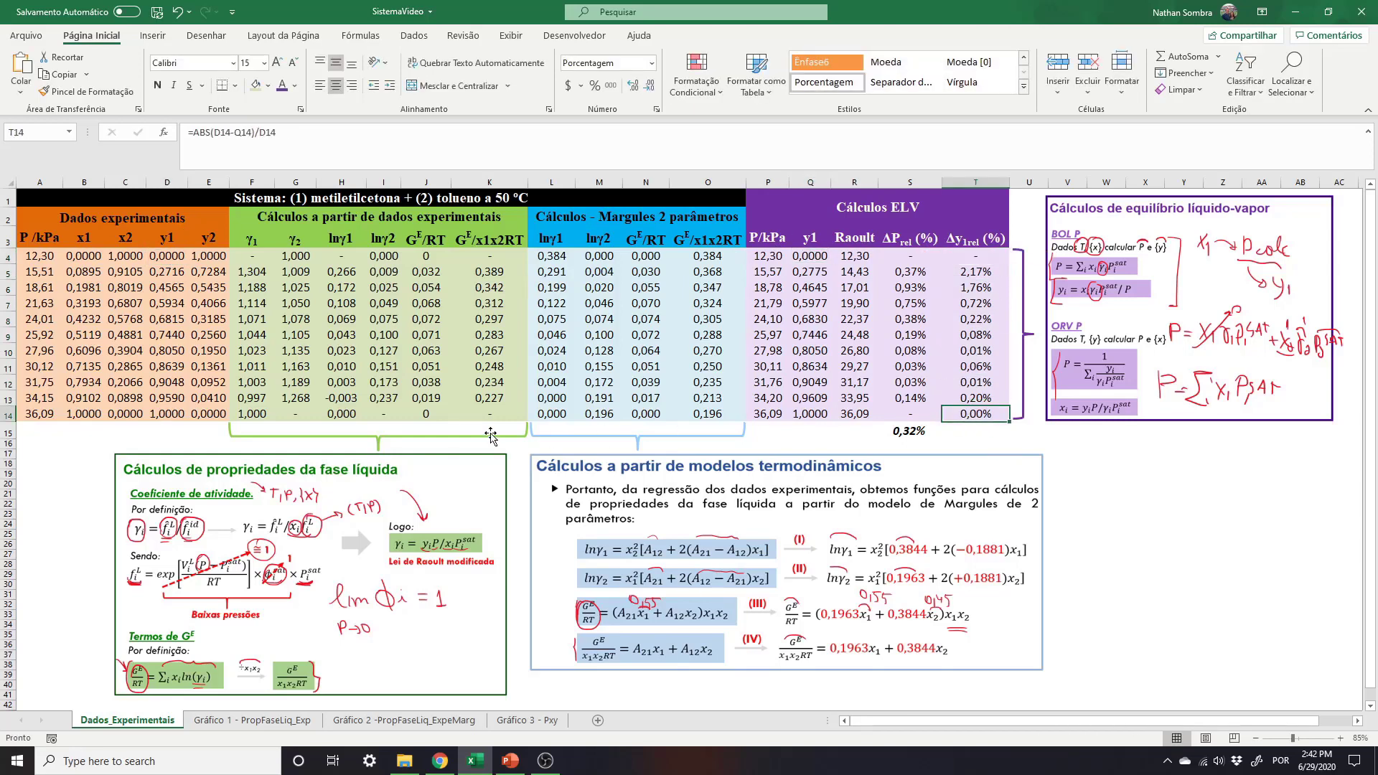
pyautogui.write('-')
pyautogui.press('Return')
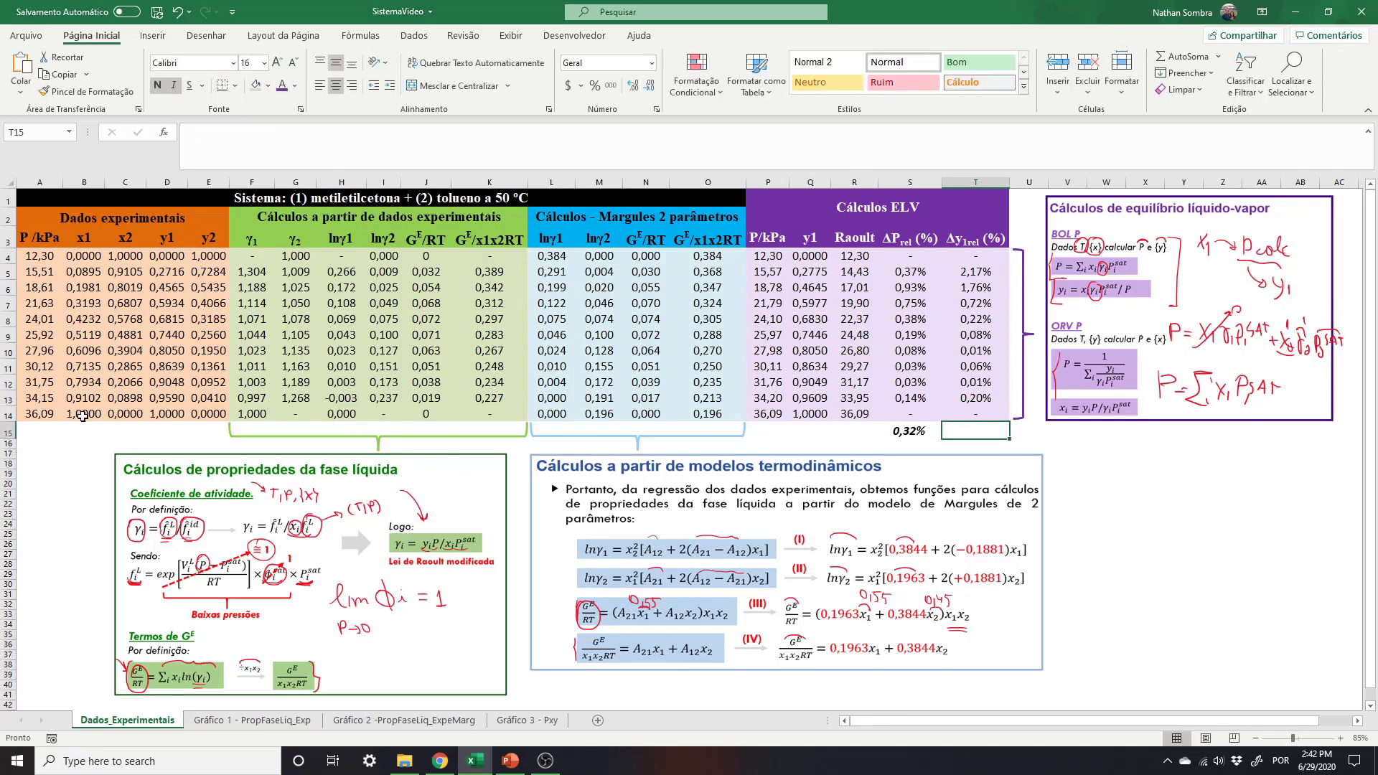
# Copy the average formula from S15 into T15 to average the y1 deviations over T5:T13.
pyautogui.click(162, 415)
pyautogui.click(802, 419)
pyautogui.click(978, 431)
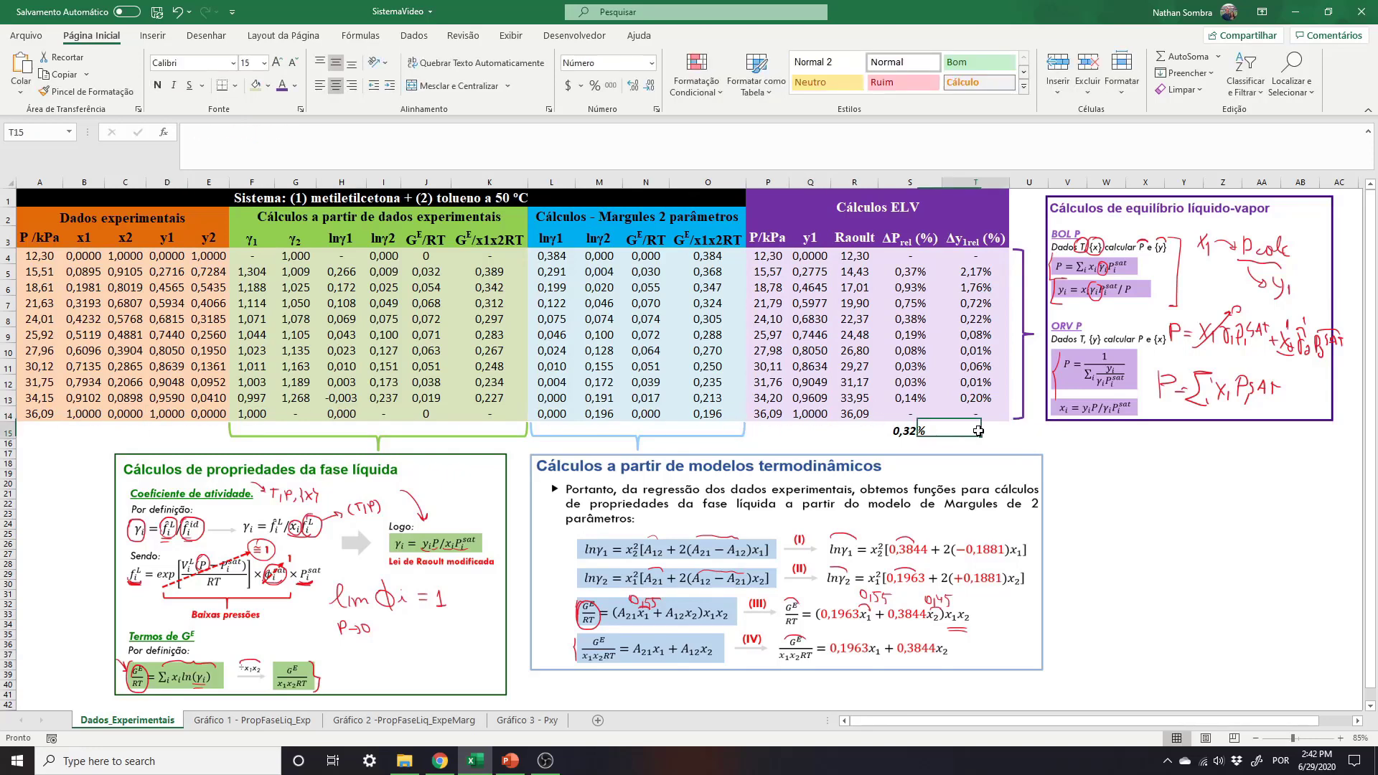
pyautogui.click(905, 430)
pyautogui.hotkey('ctrl', 'c')
pyautogui.click(975, 431)
pyautogui.hotkey('ctrl', 'v')
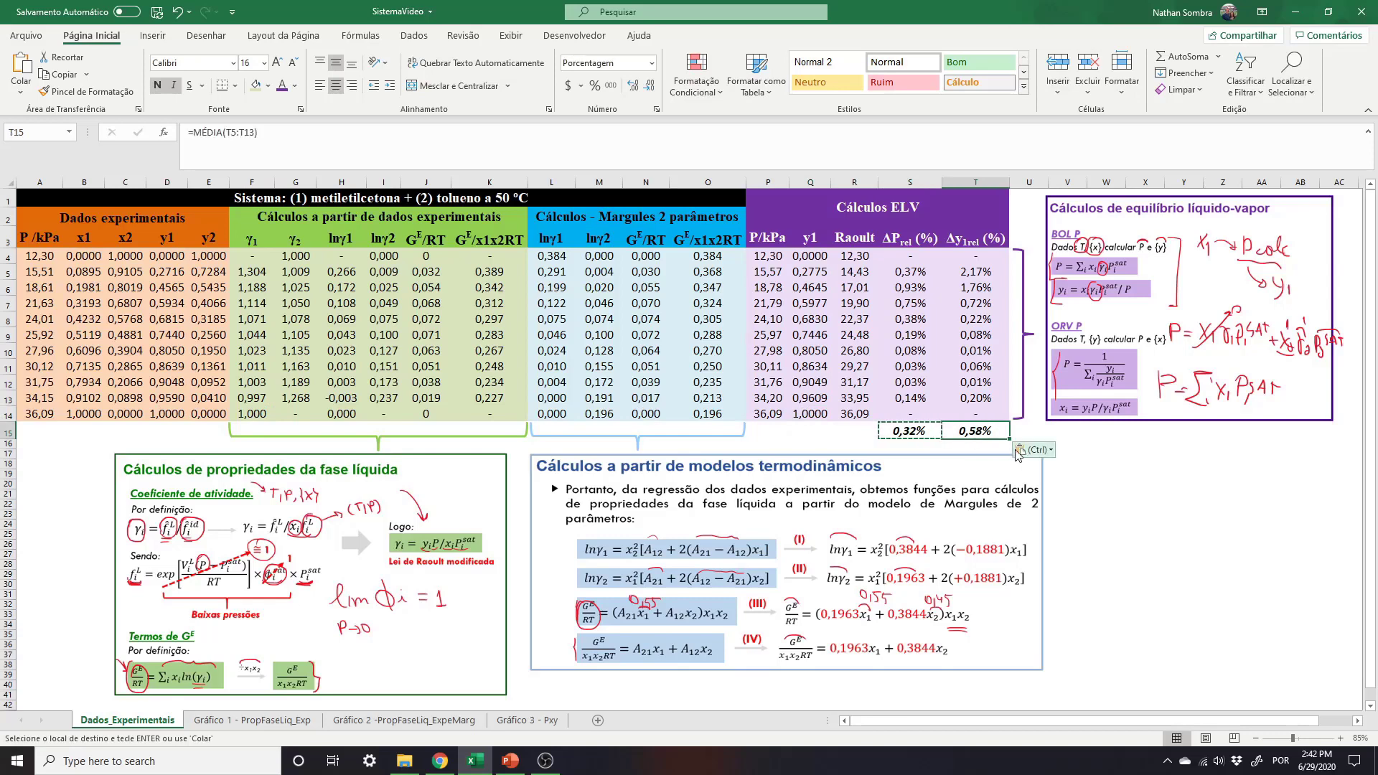
pyautogui.press('Escape')
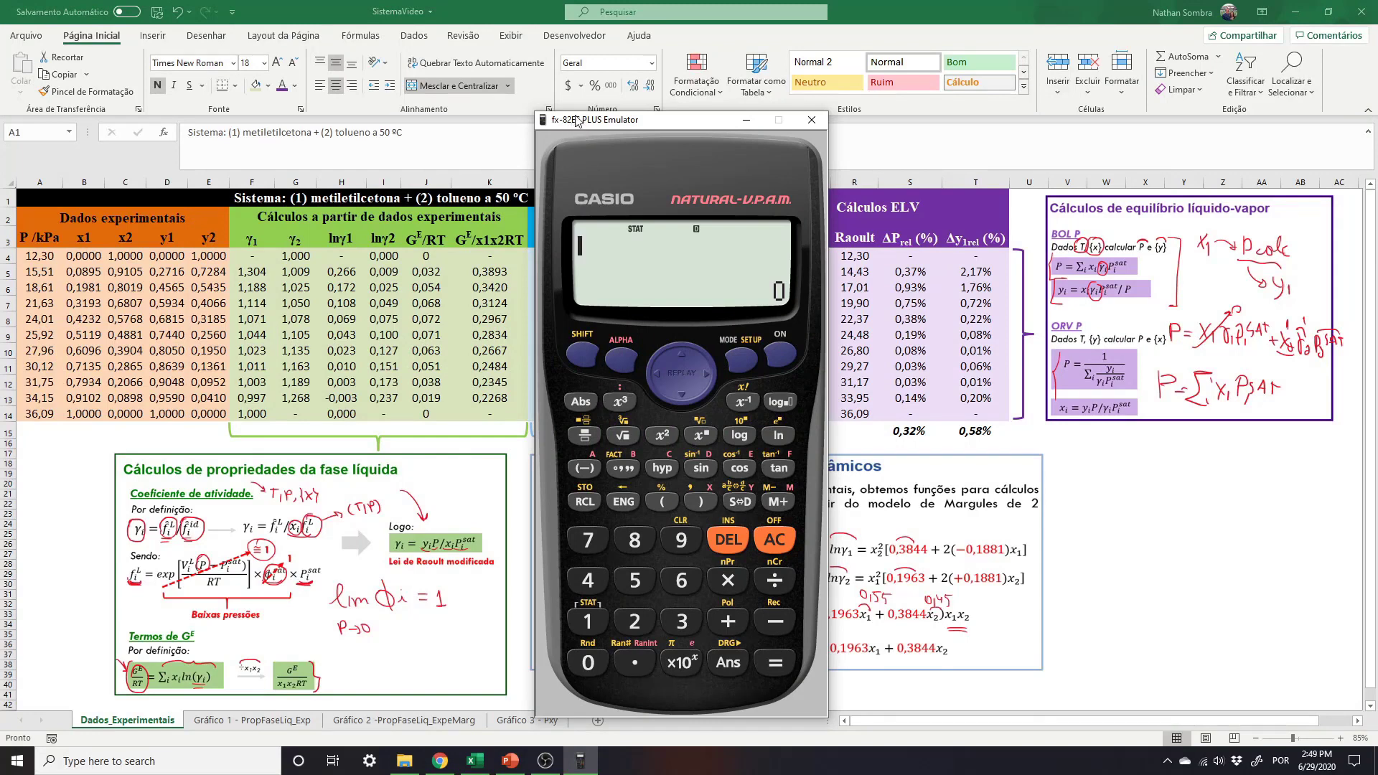
# Set the fx-82ES PLUS calculator emulator to statistics mode with the linear A+BX regression type.
pyautogui.click(744, 361)
pyautogui.click(634, 622)
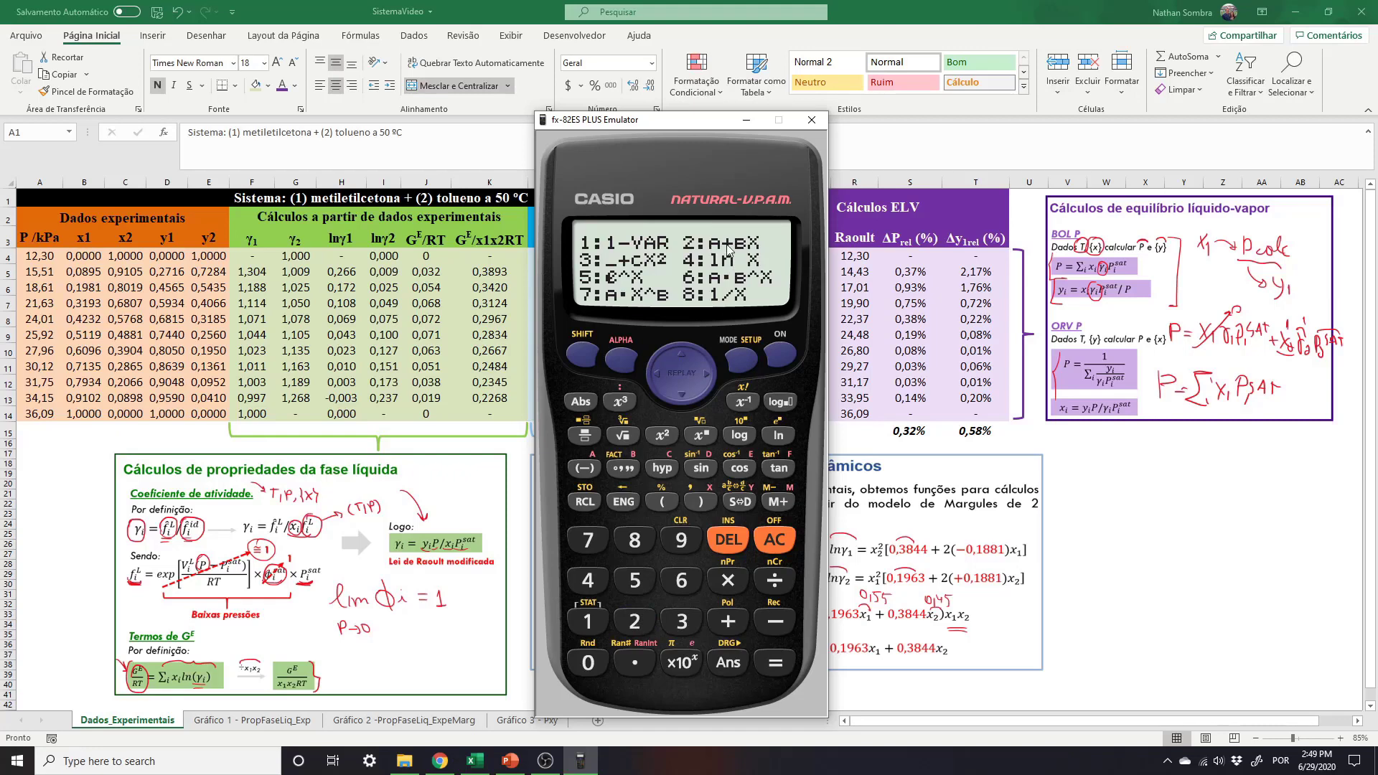
pyautogui.click(644, 621)
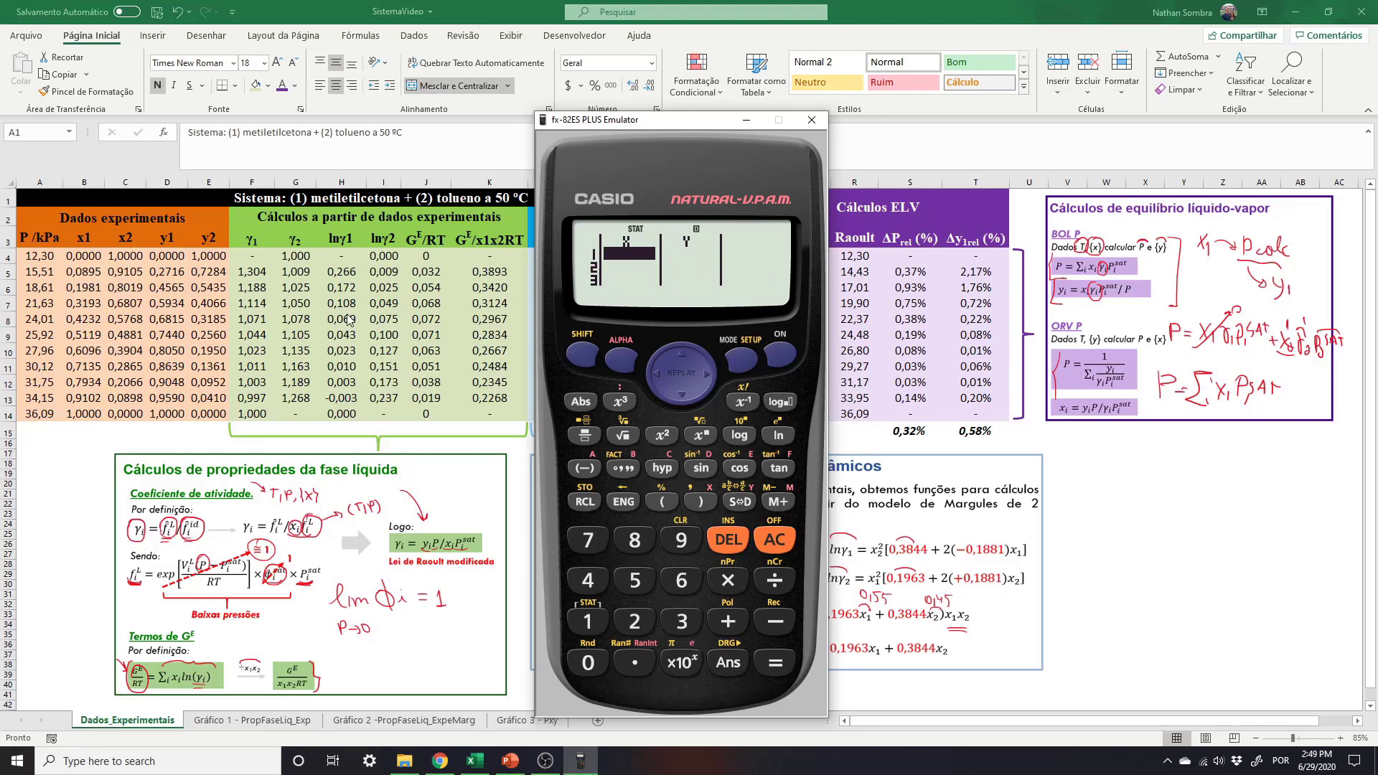
# In the spreadsheet, fill the x1 values B5:B13 and the experimental GE/x1x2RT values K5:K13 with yellow.
pyautogui.moveTo(84, 271); pyautogui.dragTo(95, 397)
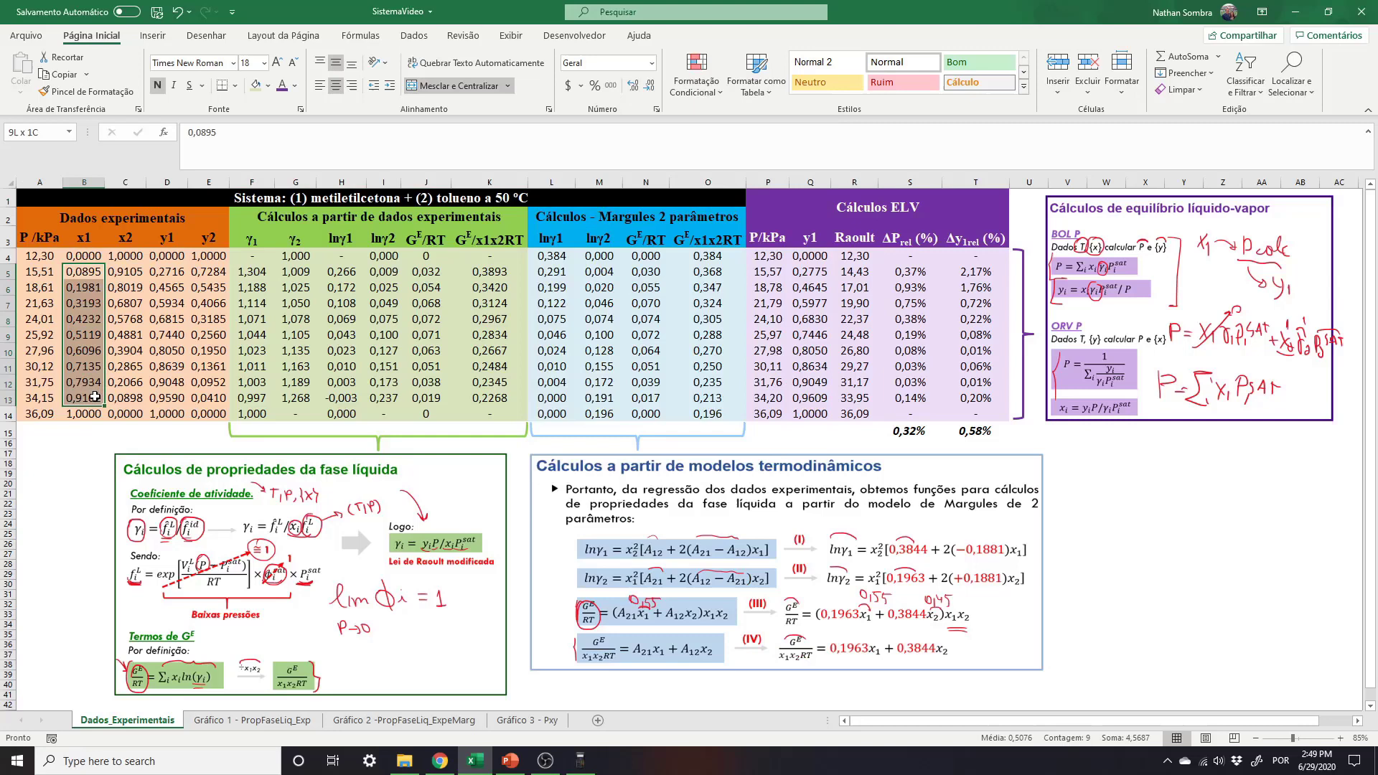
pyautogui.click(268, 86)
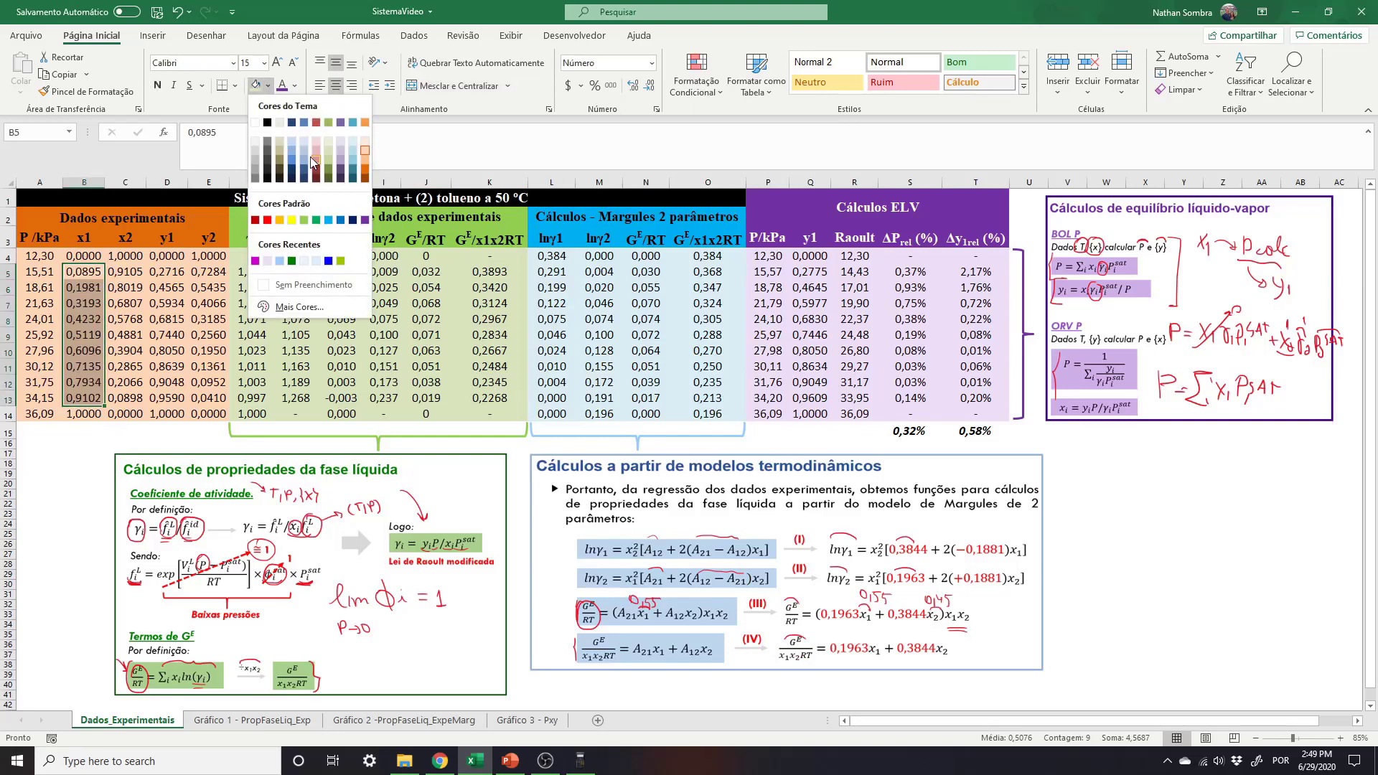
pyautogui.click(291, 219)
pyautogui.moveTo(498, 273); pyautogui.dragTo(503, 397)
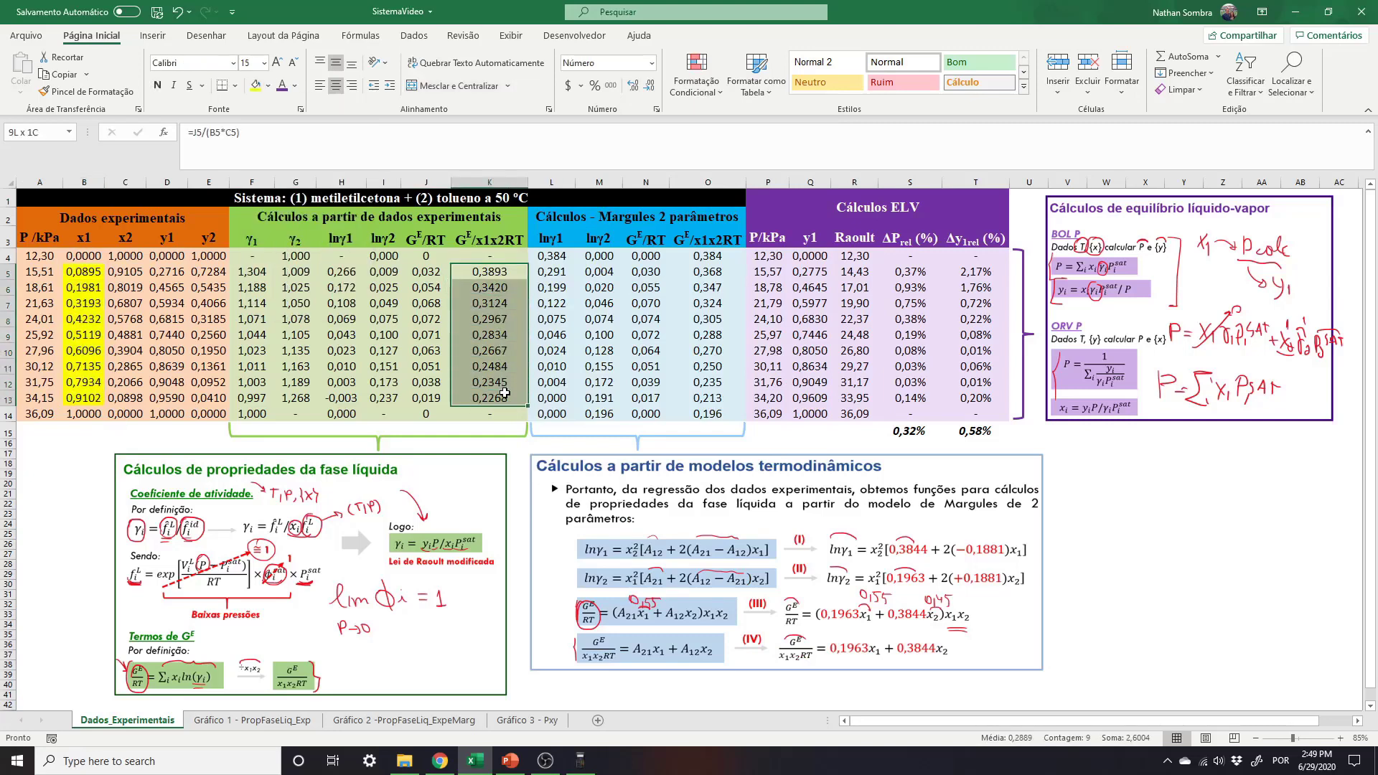
pyautogui.click(256, 85)
pyautogui.click(359, 194)
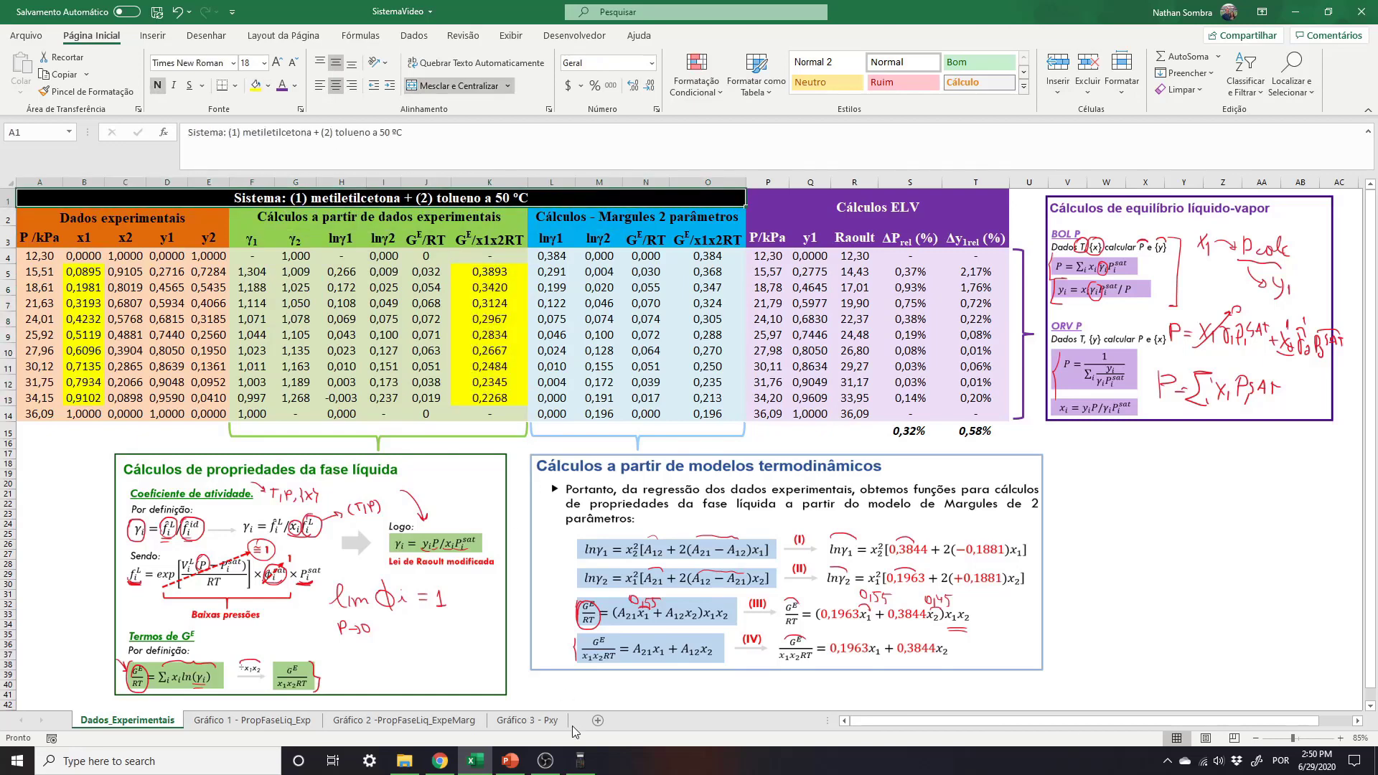
# In the calculator emulator, enter the X data 0.0895, 0.1981, 0.3193, 0.4232, 0.5119, 0.6096, 0.7135, 0.7934 and 0.9102.
pyautogui.click(580, 762)
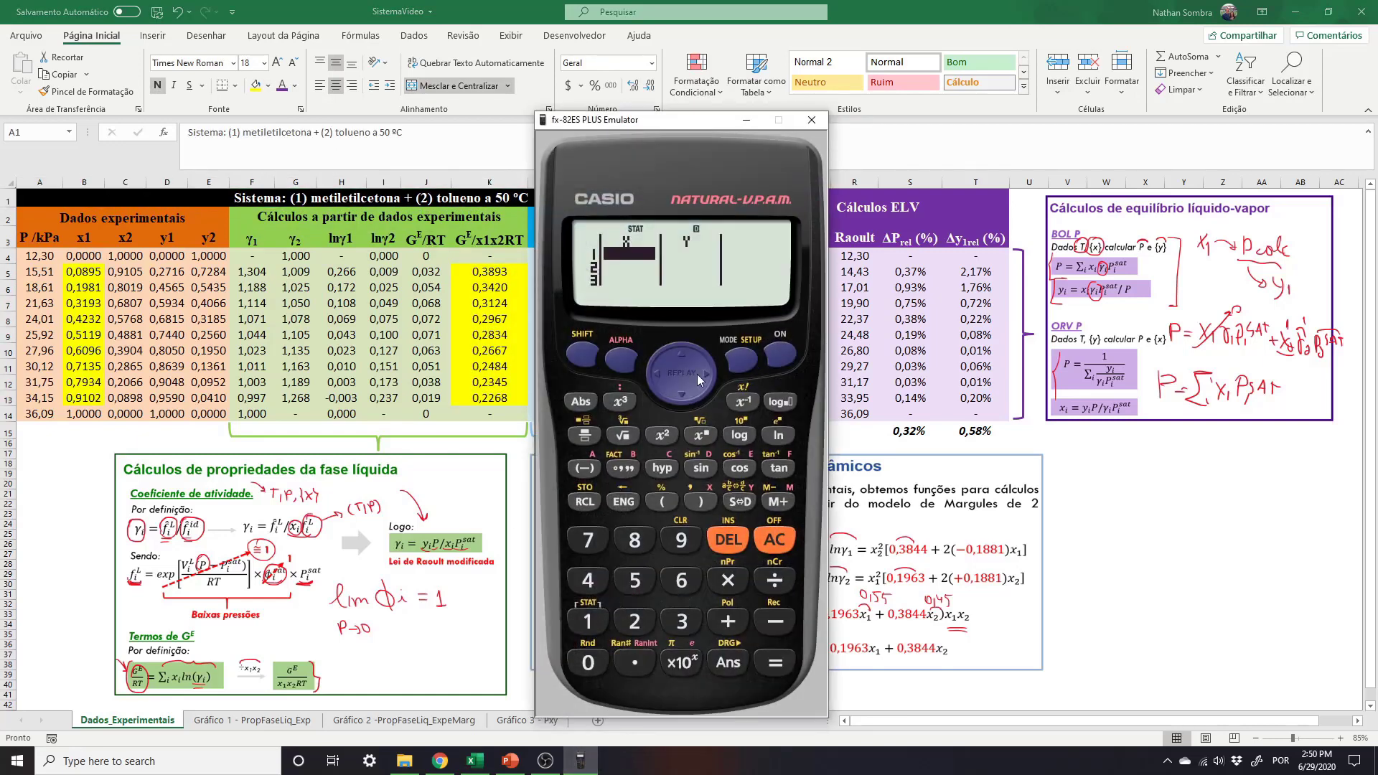
pyautogui.write('0.0895')
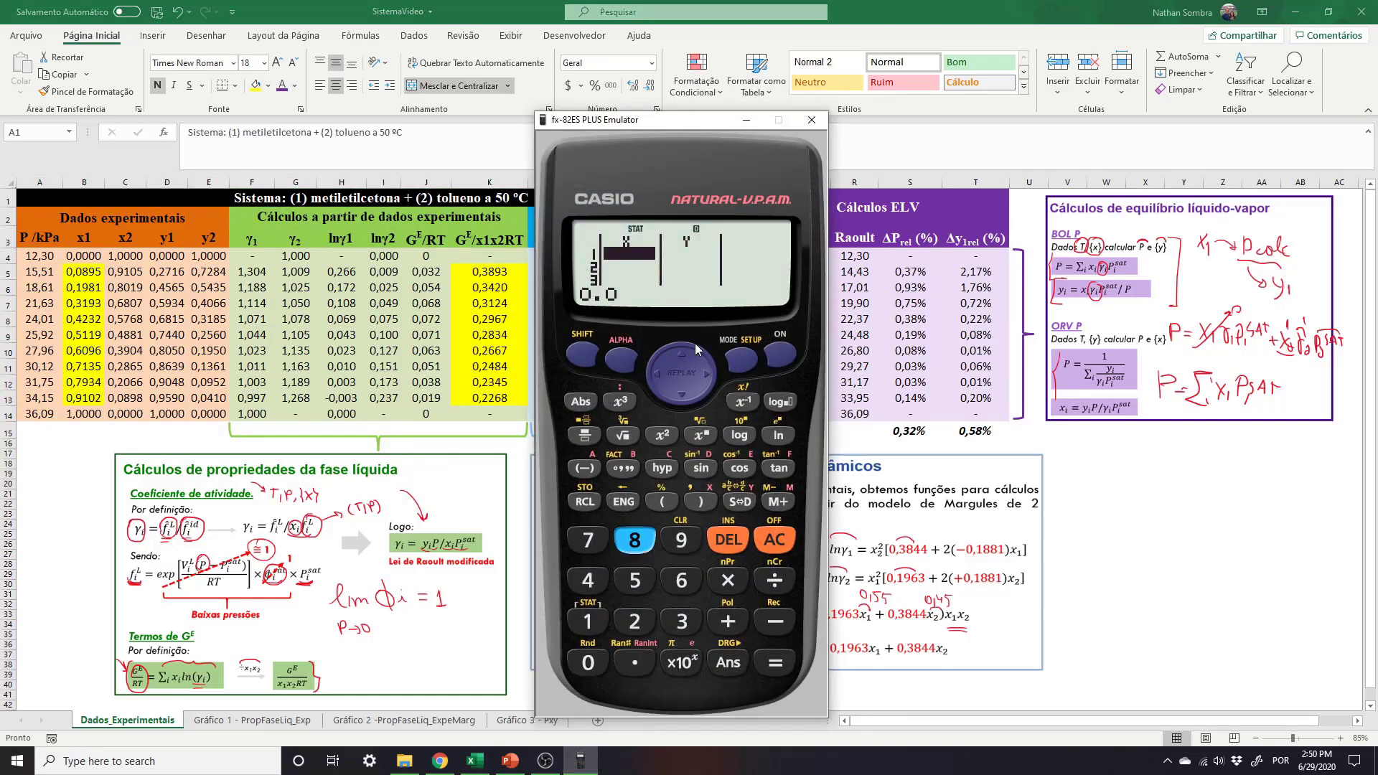
pyautogui.press('Return')
pyautogui.write('0.1981')
pyautogui.press('Return')
pyautogui.write('0.3193')
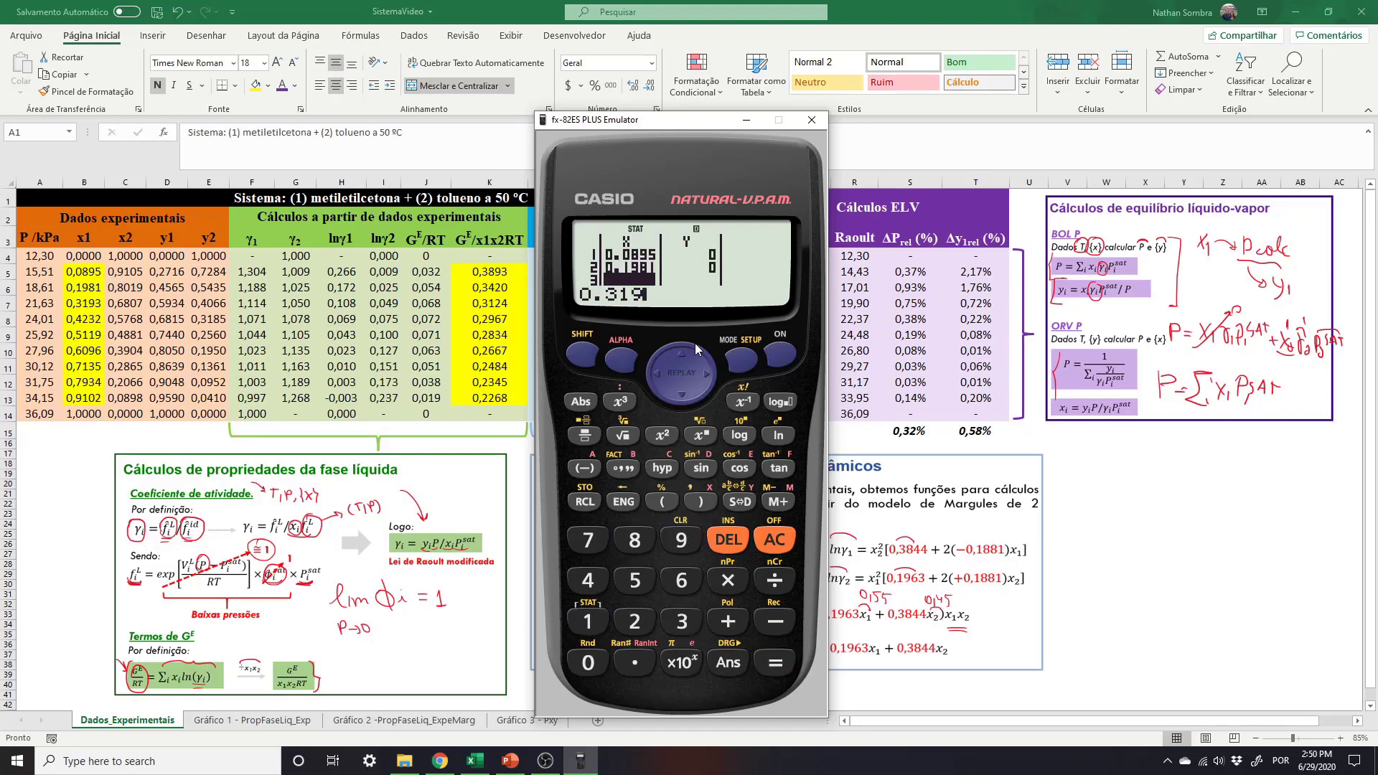
pyautogui.press('Return')
pyautogui.write('0.4232')
pyautogui.press('Return')
pyautogui.write('0.5119')
pyautogui.press('Return')
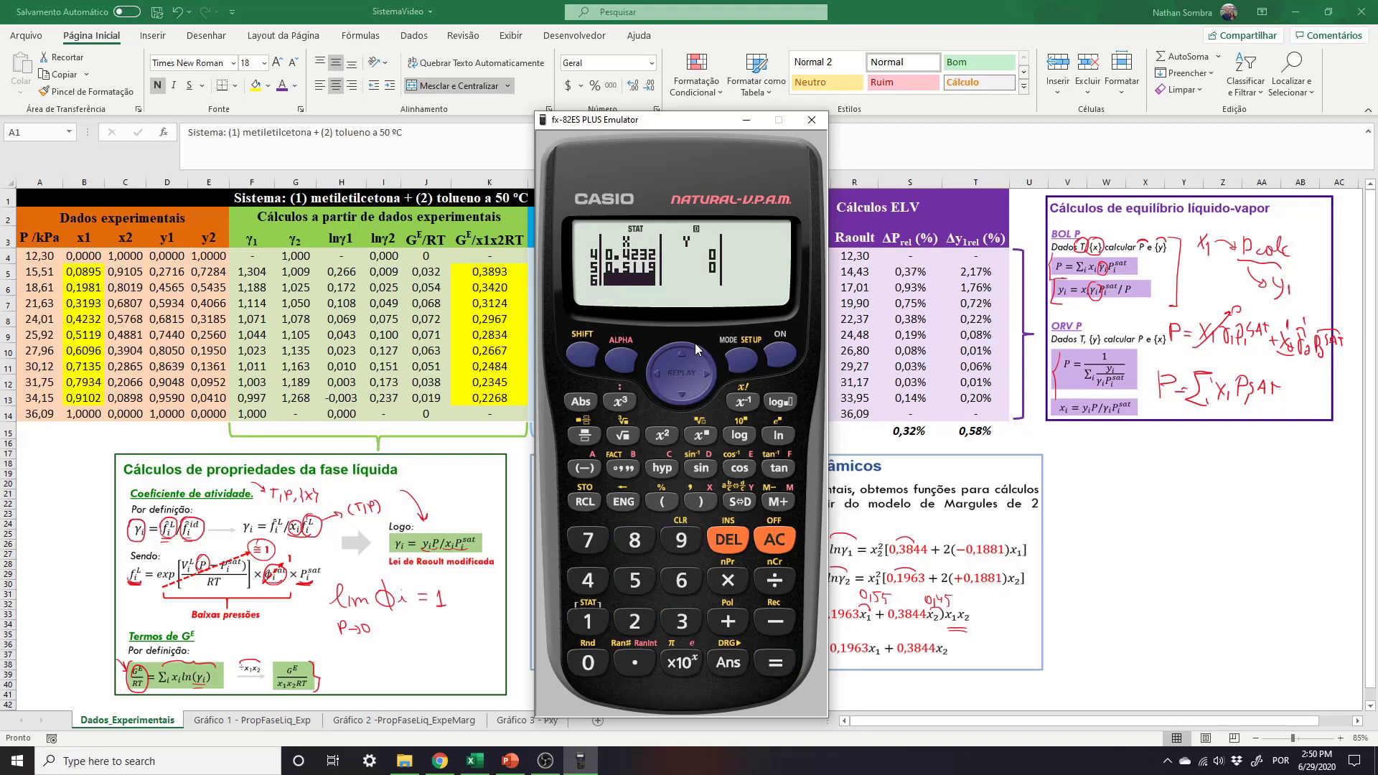
pyautogui.write('0.6096')
pyautogui.press('Return')
pyautogui.write('0.7135')
pyautogui.press('Return')
pyautogui.write('0.7934')
pyautogui.press('Return')
pyautogui.write('0.9102')
pyautogui.press('Return')
# Enter the Y data from the first row down: 0.3893, 0.342, 0.3124, 0.2967, 0.2834, 0.2667, 0.2484, 0.2345 and 0.2268.
pyautogui.press('Up')
pyautogui.press('Right')
pyautogui.press('Up')
pyautogui.press('Up')
pyautogui.press('Up')
pyautogui.press('Up')
pyautogui.press('Up')
pyautogui.press('Up')
pyautogui.press('Up')
pyautogui.press('Up')
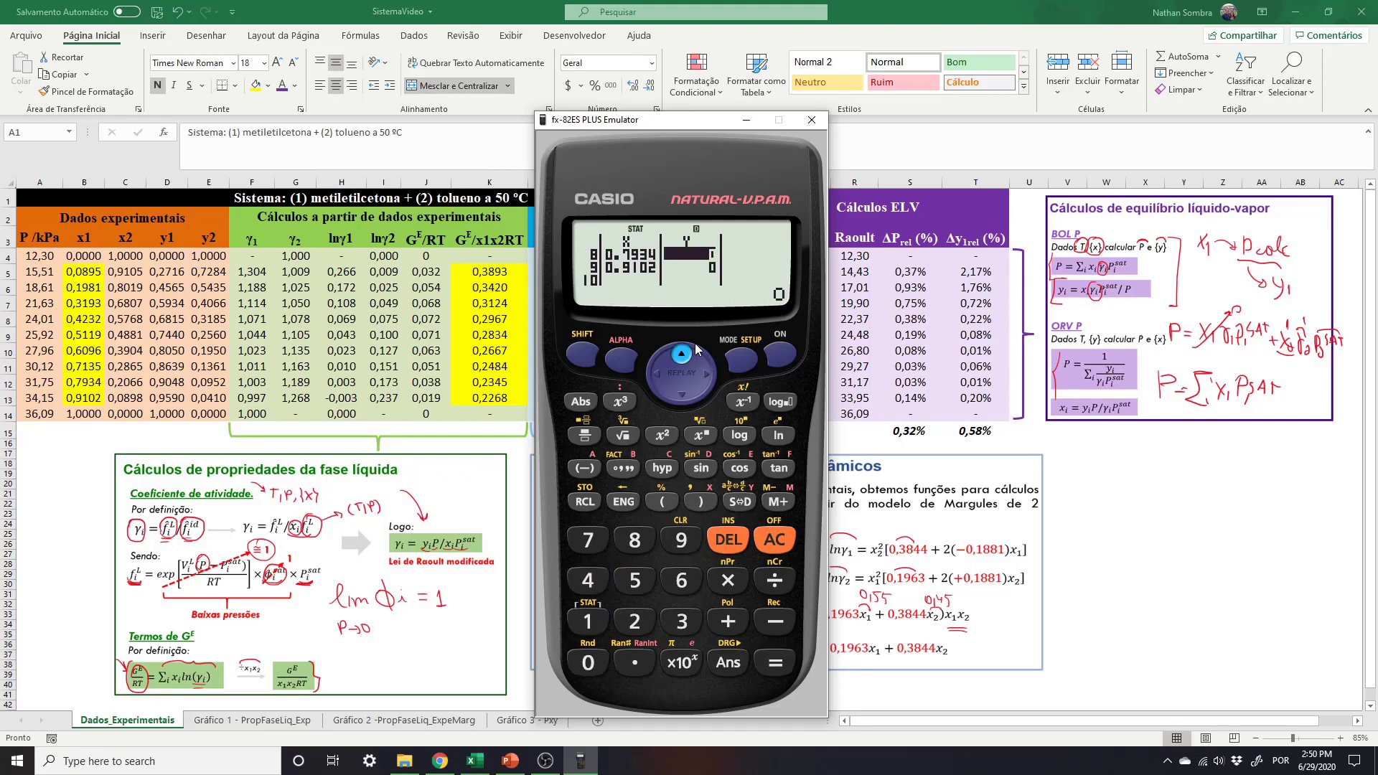
pyautogui.write('0.3893')
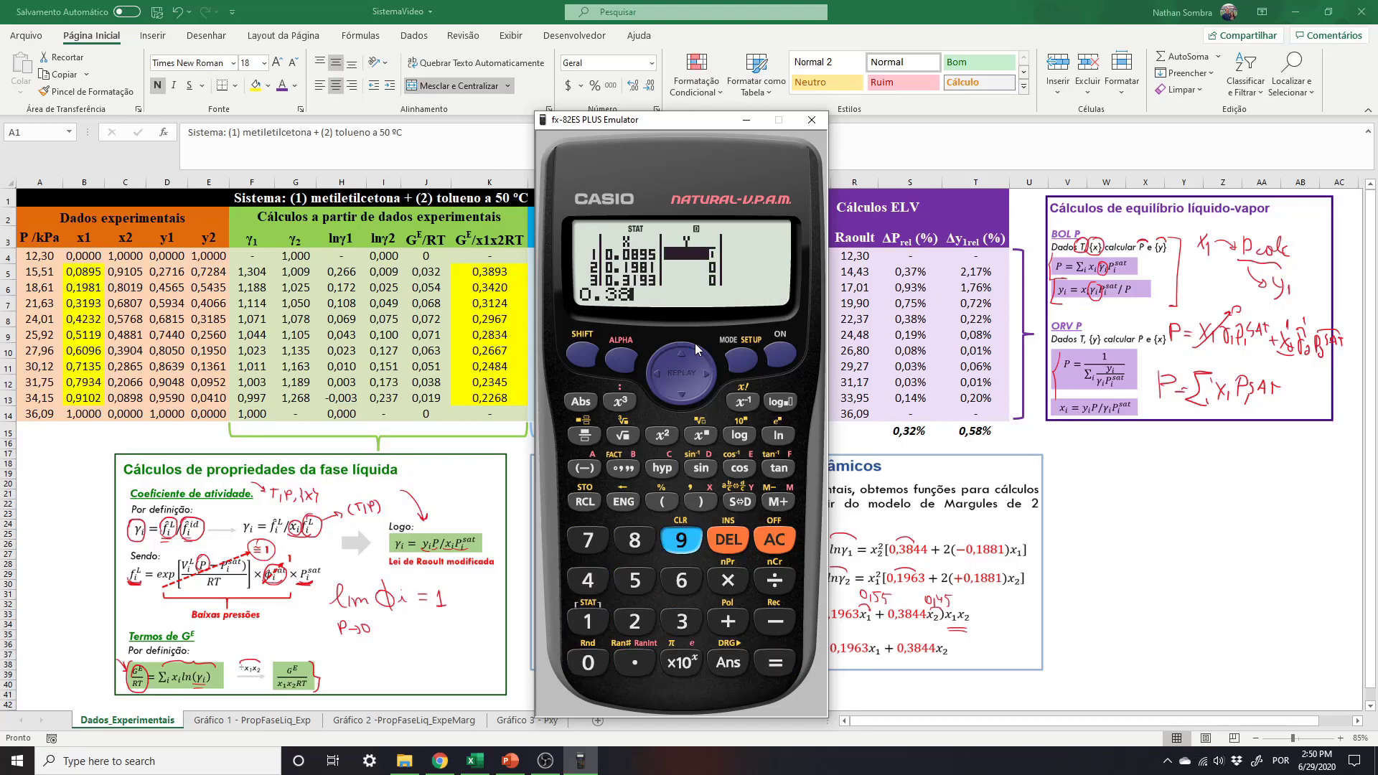
pyautogui.press('Return')
pyautogui.write('0.342')
pyautogui.press('Return')
pyautogui.write('0.3124')
pyautogui.press('Return')
pyautogui.write('0.2967')
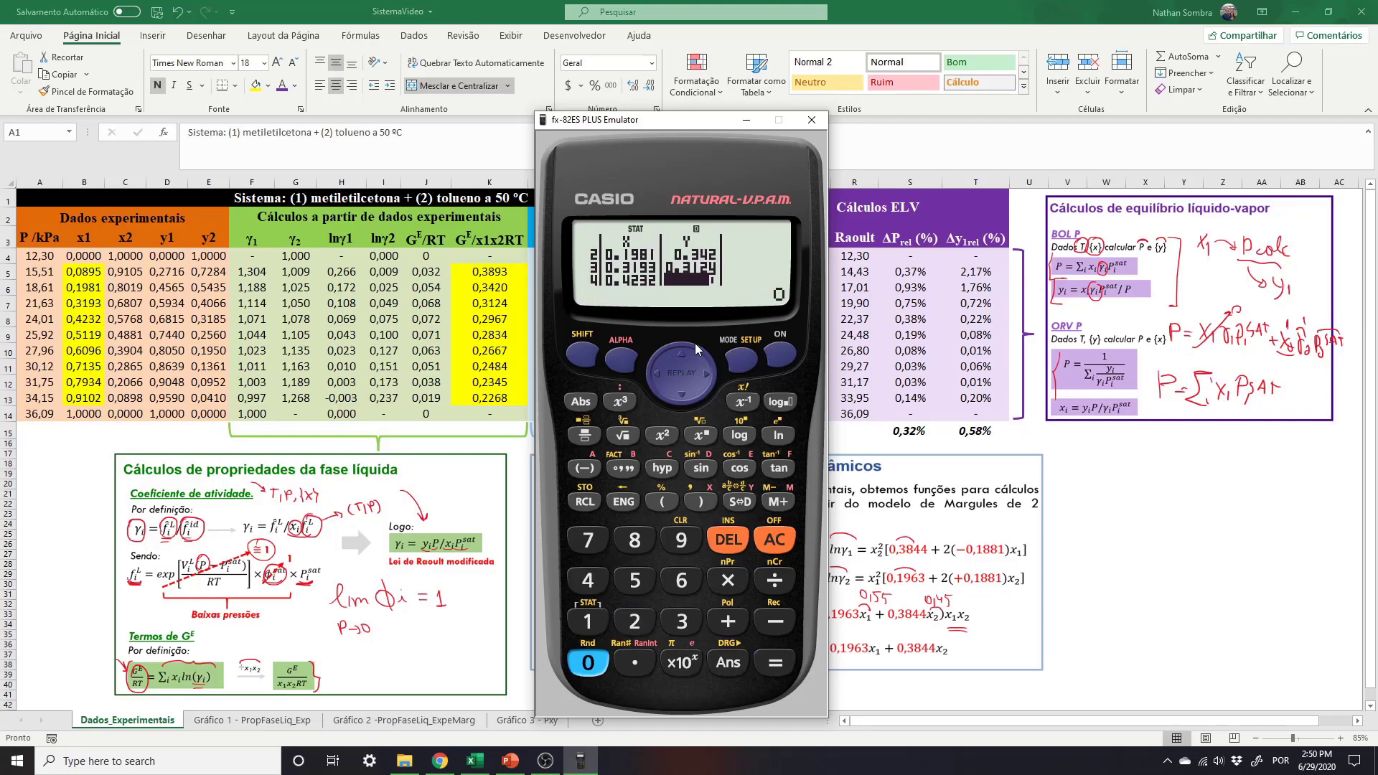
pyautogui.press('Return')
pyautogui.write('0.2834')
pyautogui.press('Return')
pyautogui.write('0.2667')
pyautogui.press('Return')
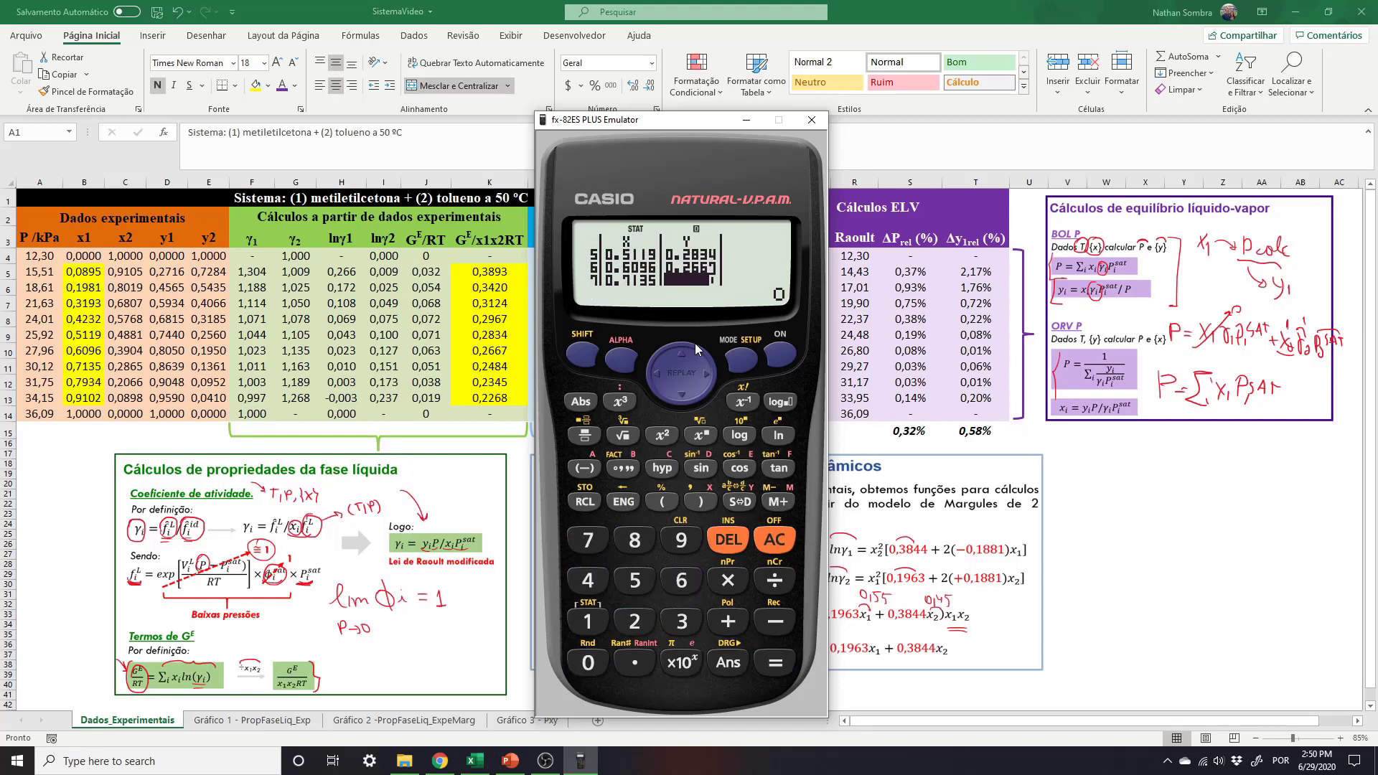
pyautogui.write('0.2484')
pyautogui.press('Return')
pyautogui.write('0.2345')
pyautogui.press('Return')
pyautogui.write('0.2268')
pyautogui.press('Return')
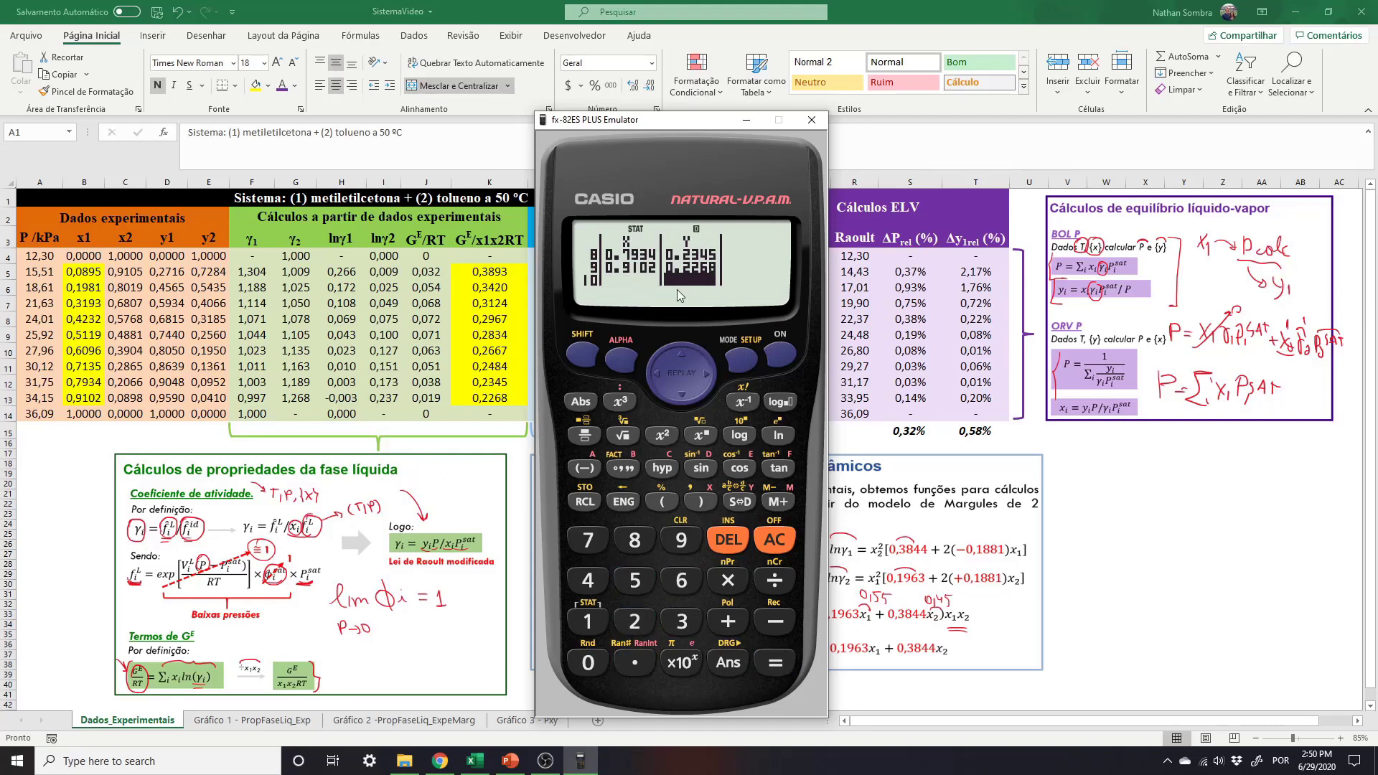
# Leave the data table and calculate the regression's slope coefficient B.
pyautogui.click(775, 542)
pyautogui.click(584, 353)
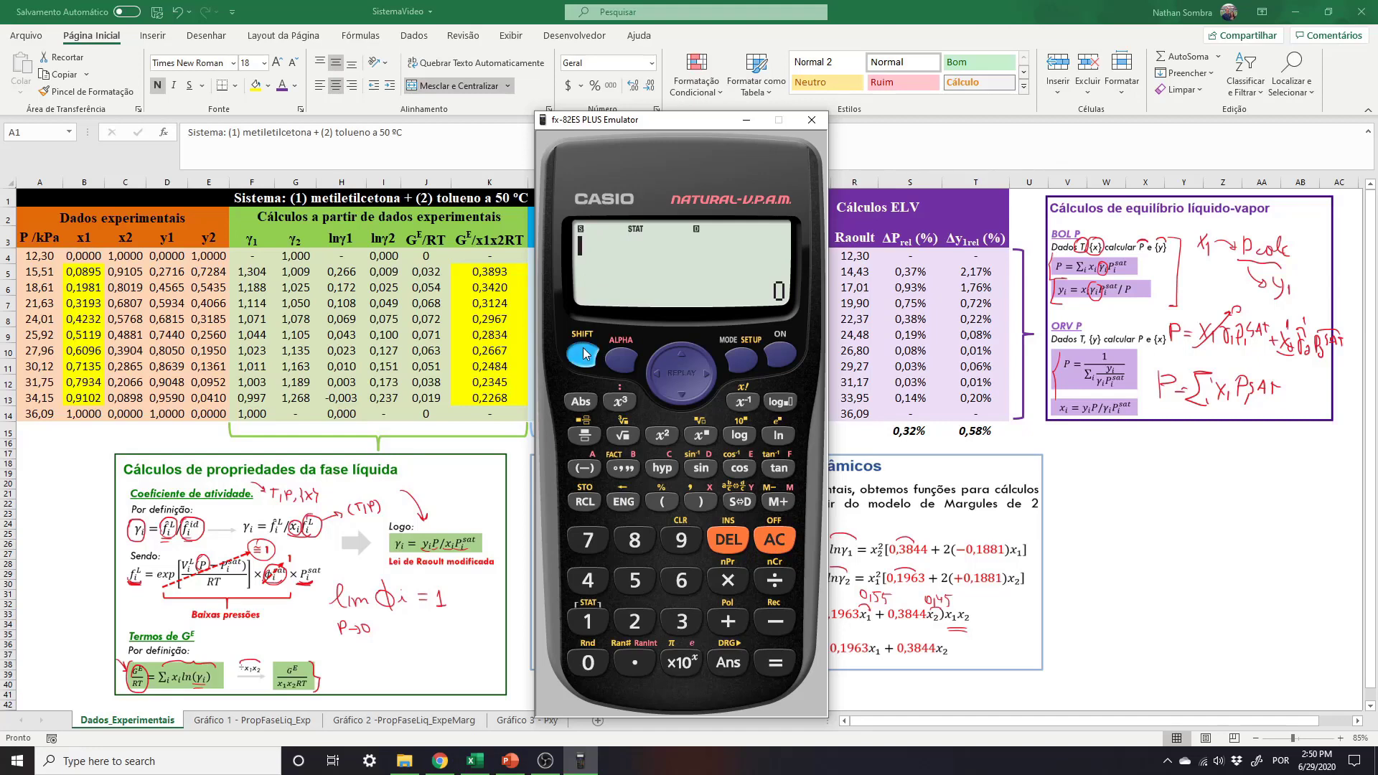
pyautogui.click(589, 621)
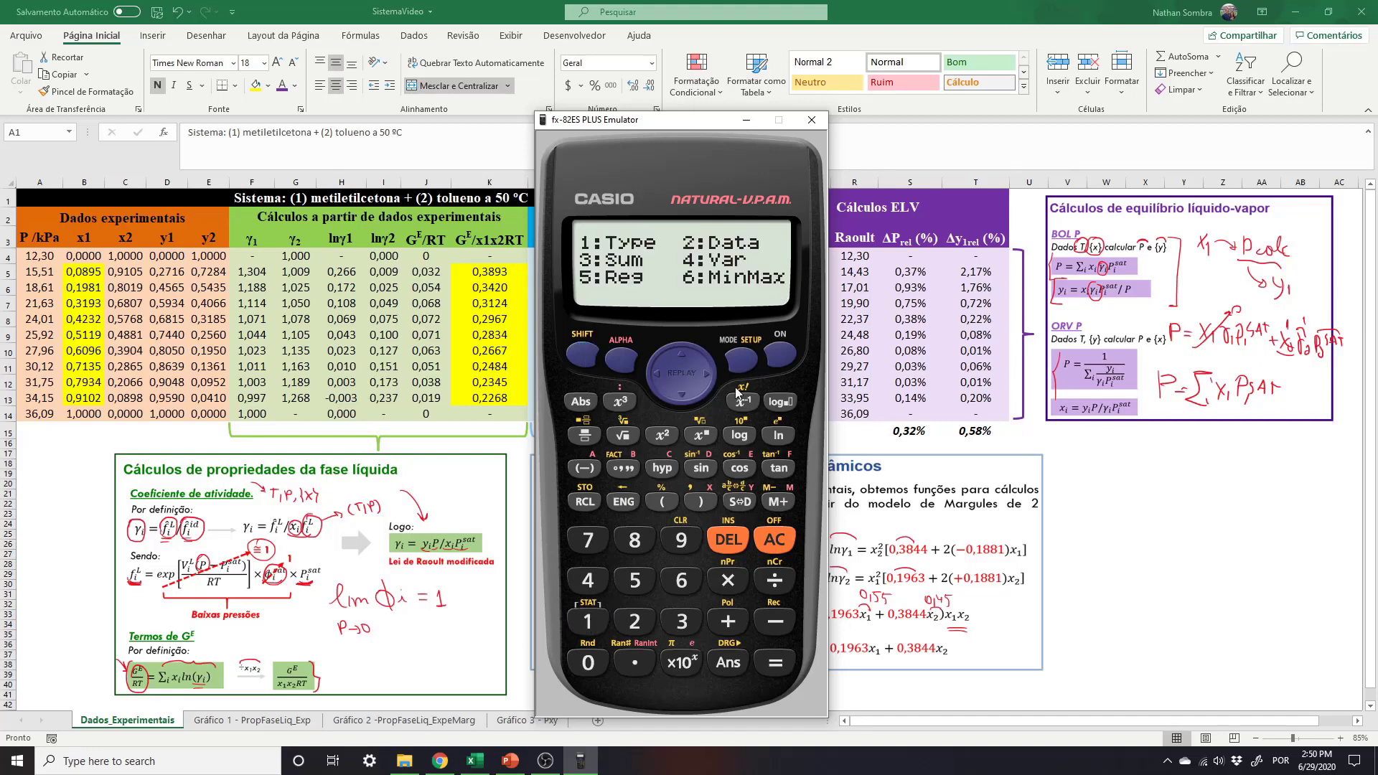
pyautogui.click(638, 582)
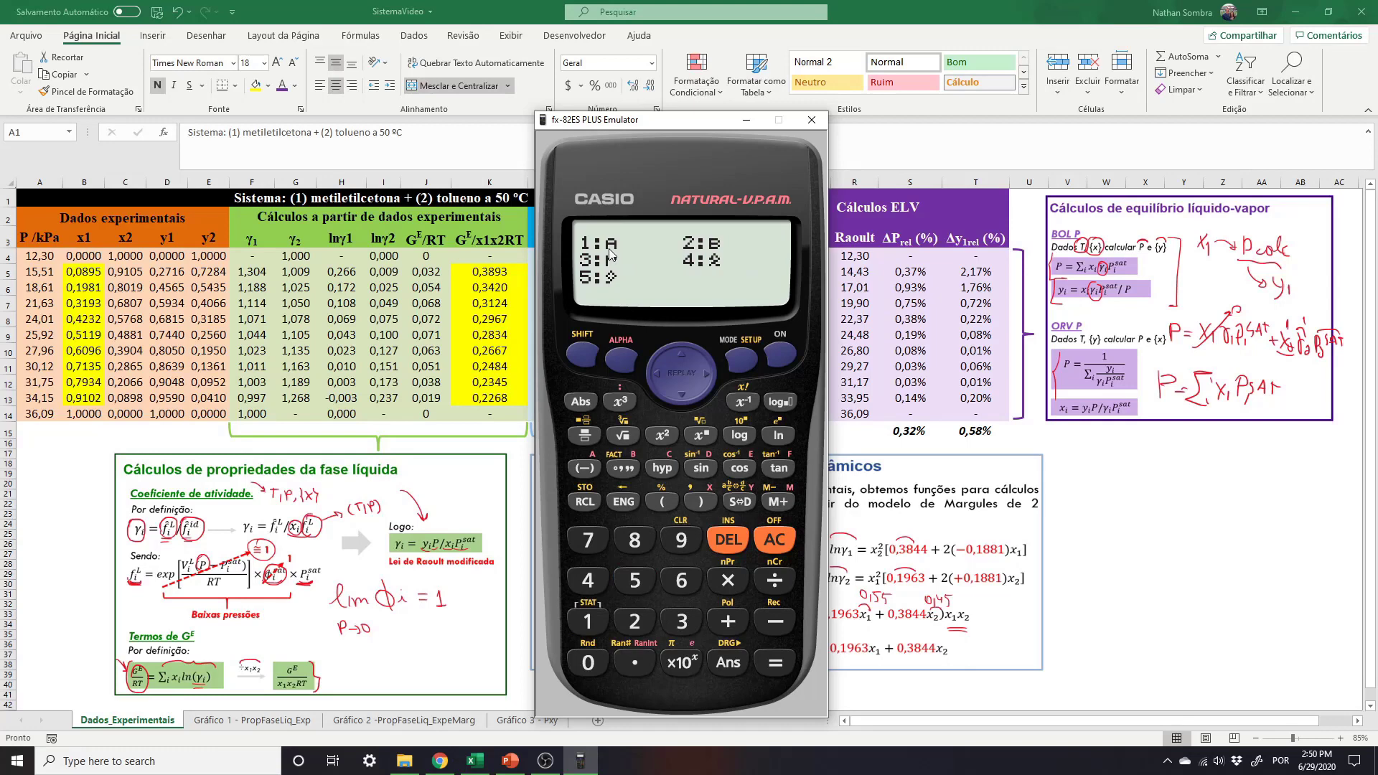
pyautogui.click(644, 623)
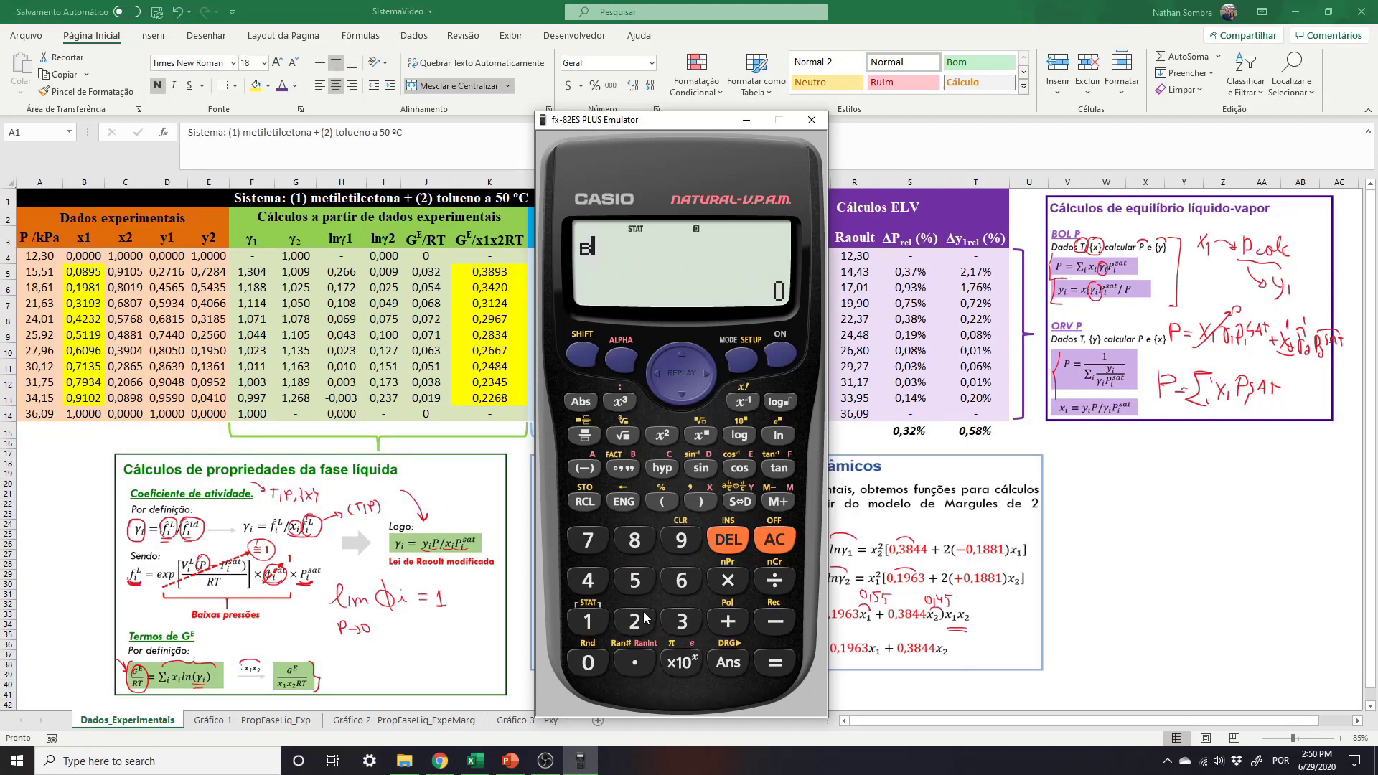
pyautogui.click(781, 669)
pyautogui.moveTo(705, 118)
pyautogui.mouseDown()
pyautogui.moveTo(513, 132)
pyautogui.moveTo(702, 116)
pyautogui.mouseUp()
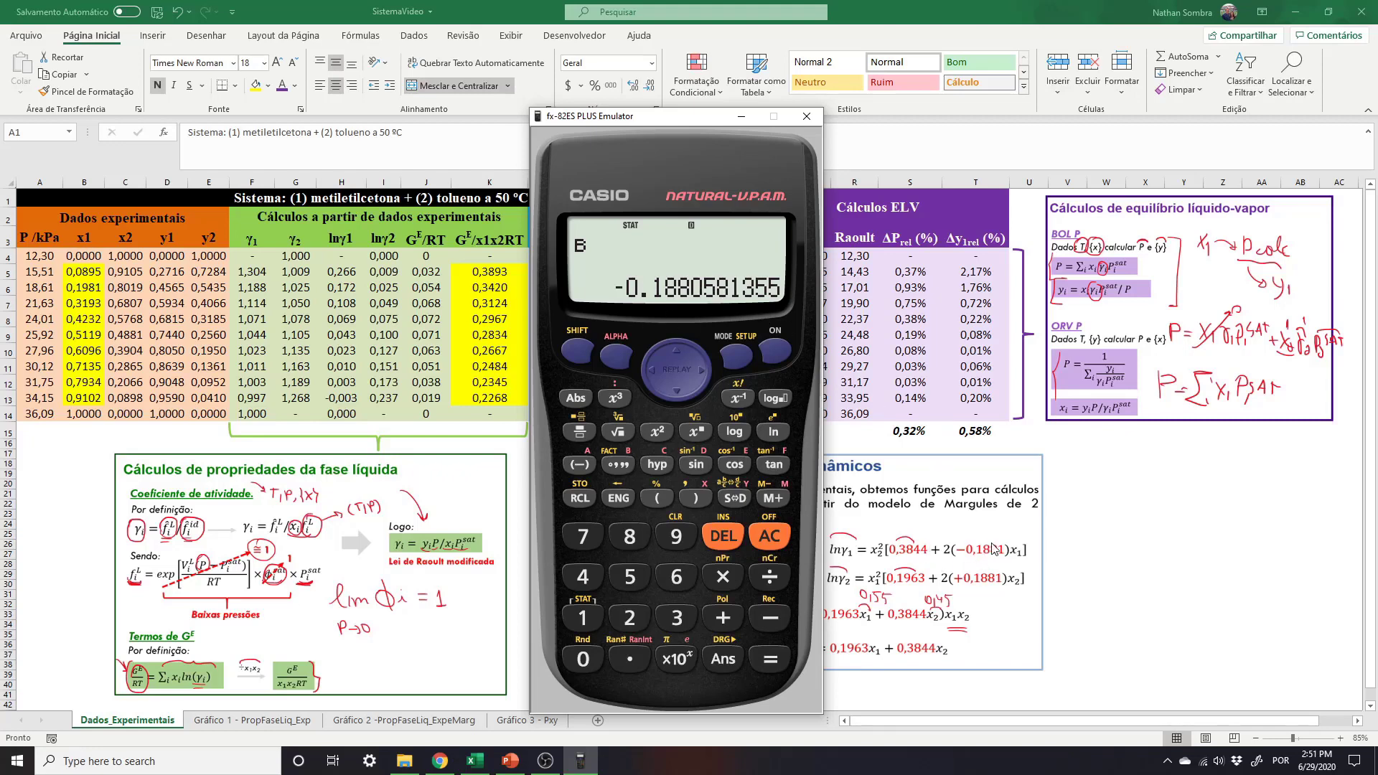
# In the spreadsheet, display the experimental GE/x1x2RT values K5:K13 with five decimals and return them to four.
pyautogui.click(415, 274)
pyautogui.moveTo(487, 271); pyautogui.dragTo(488, 398)
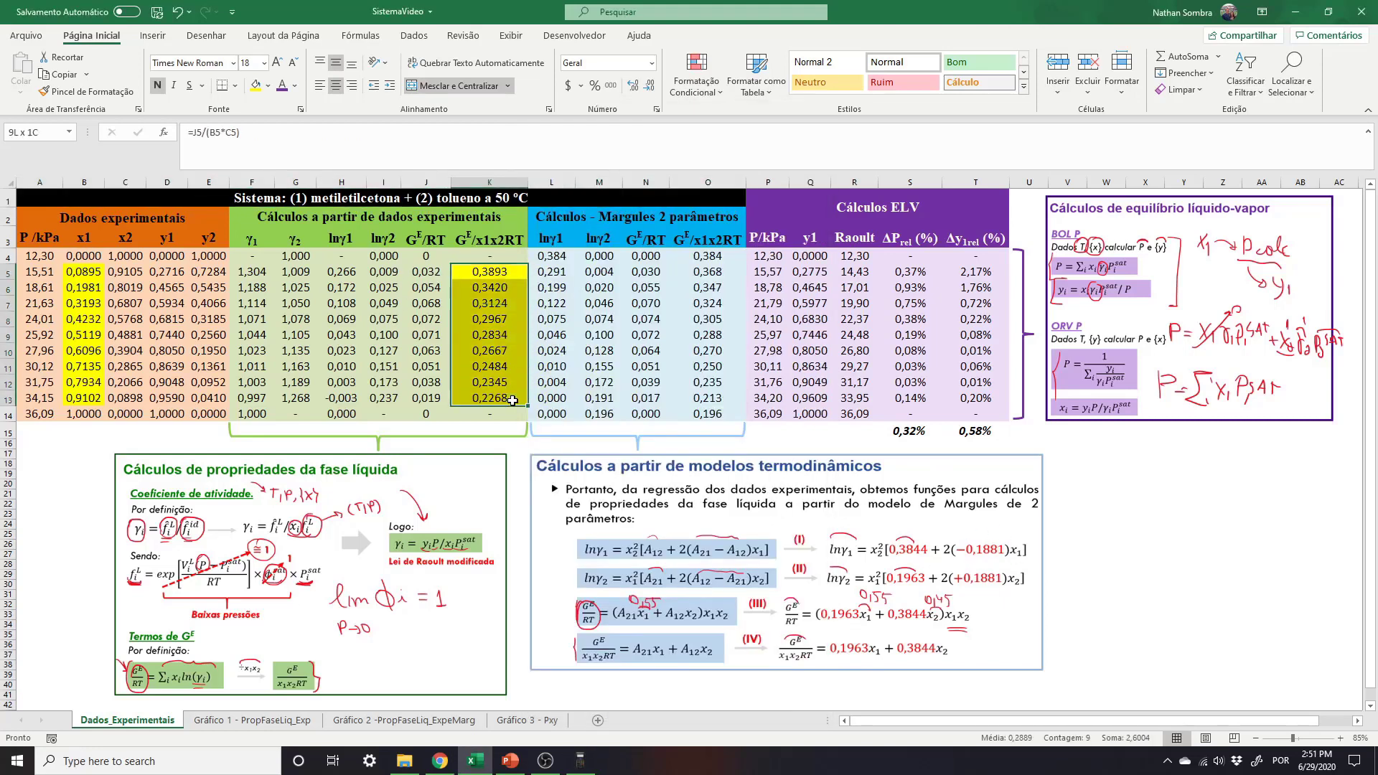
pyautogui.click(632, 86)
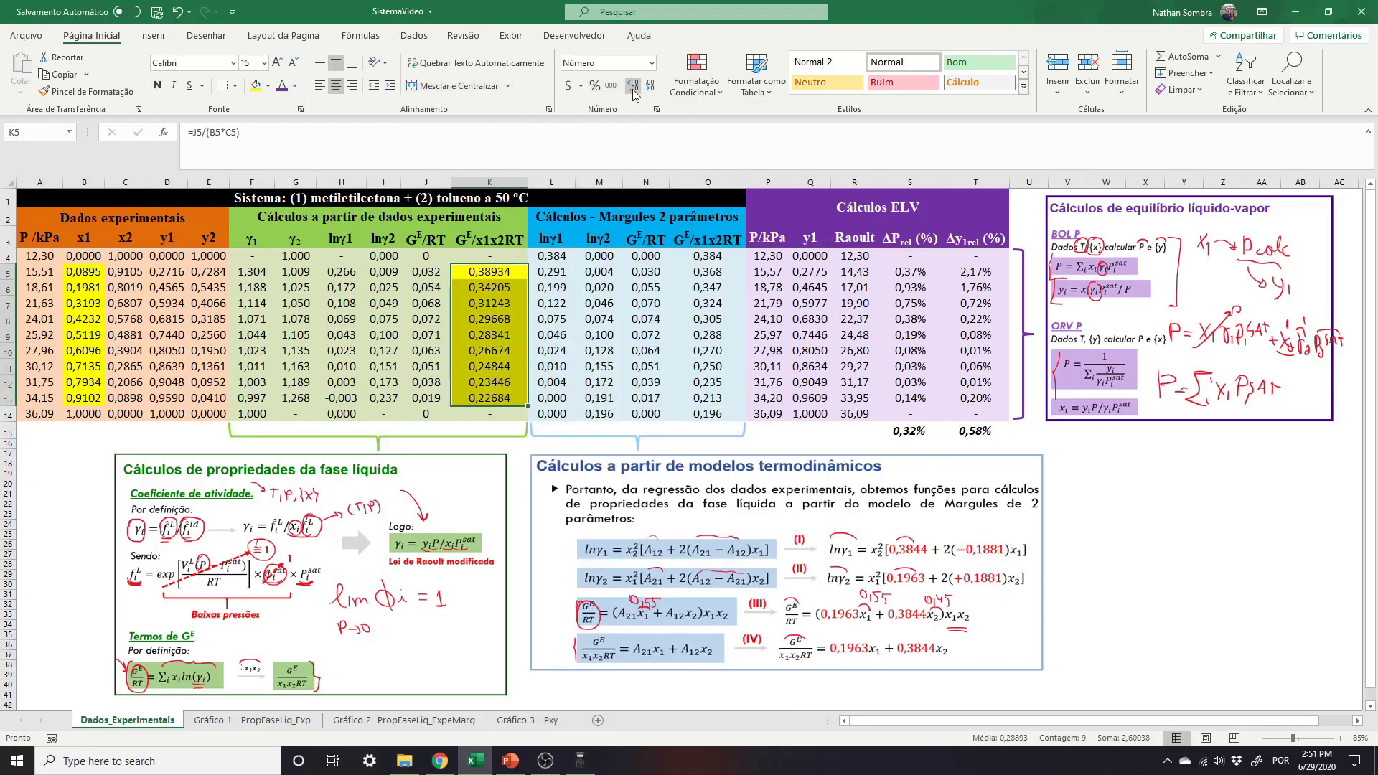
pyautogui.click(649, 86)
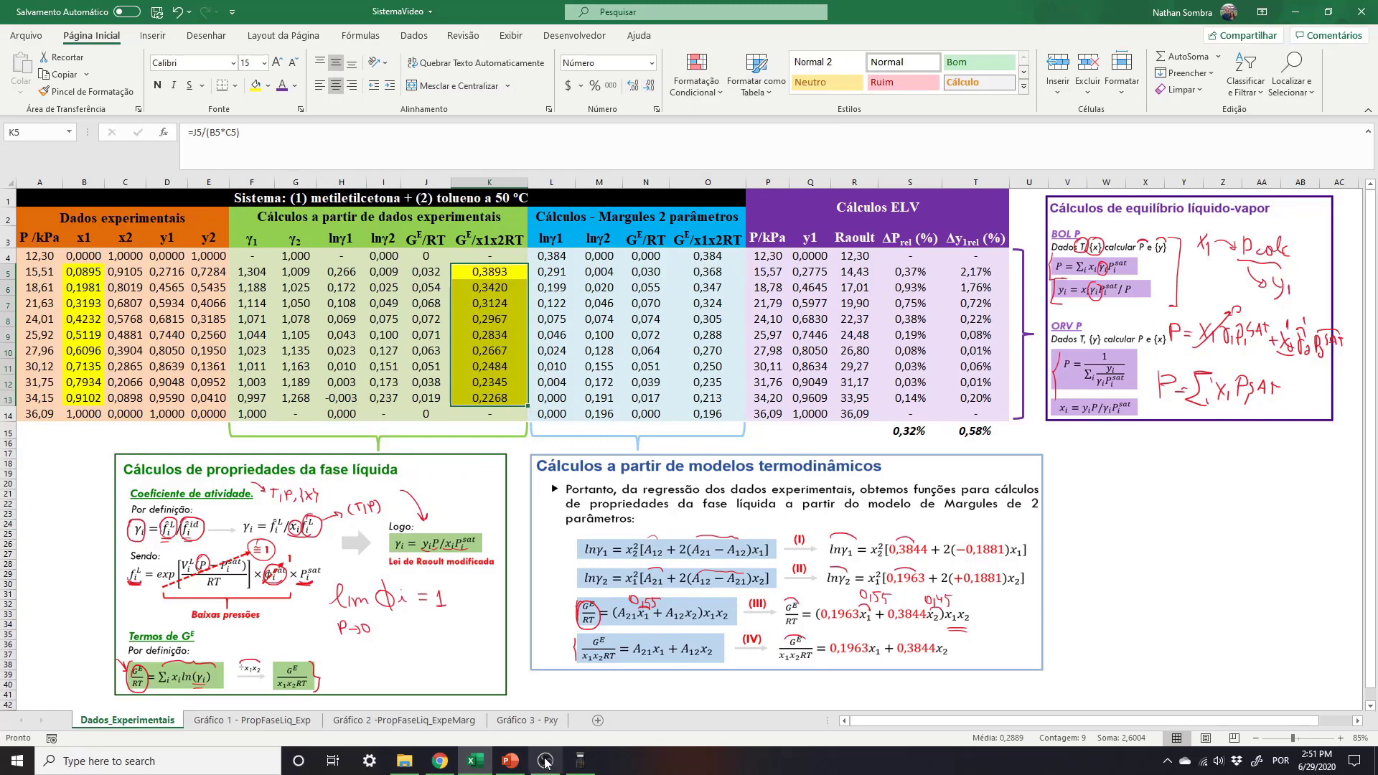
# Switch to the calculator emulator, clear the slope result and calculate the regression's intercept coefficient A.
pyautogui.click(578, 760)
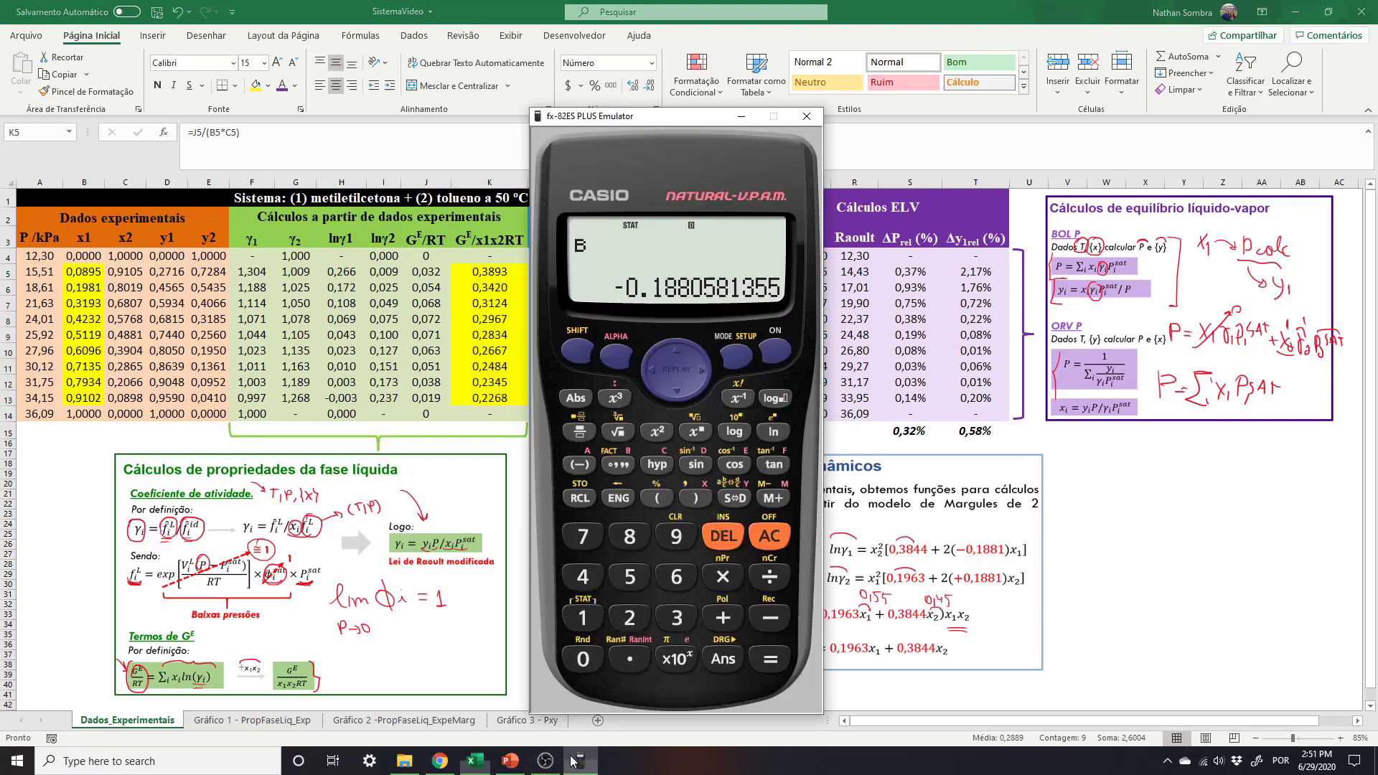
pyautogui.click(771, 538)
pyautogui.click(579, 351)
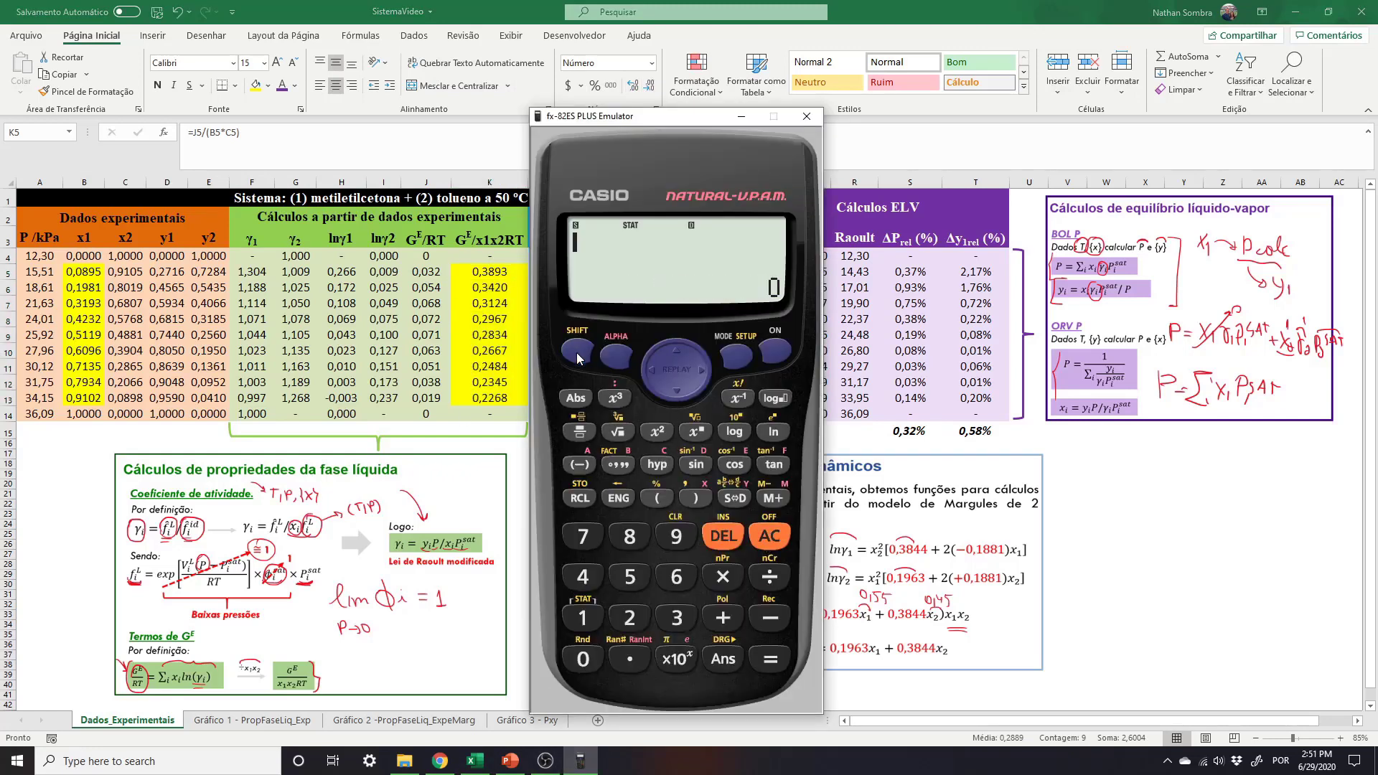
pyautogui.click(583, 621)
pyautogui.click(629, 576)
pyautogui.click(585, 618)
pyautogui.click(770, 659)
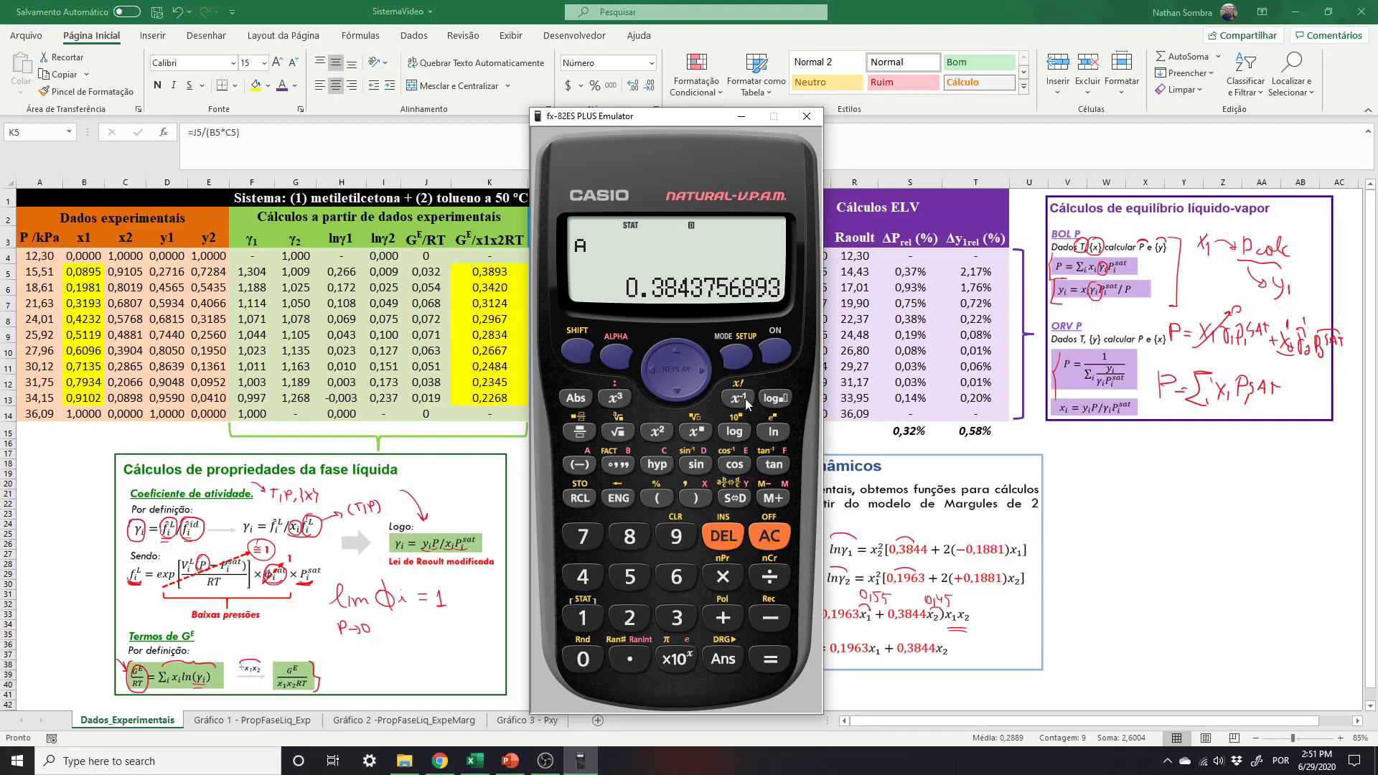